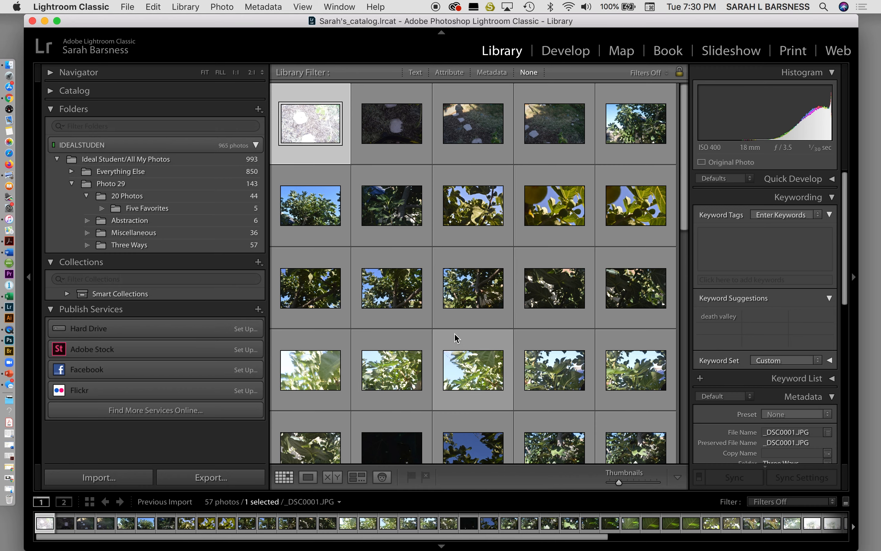
Step: Hide the side panels holding Histogram and Keywording, and open _DSC0001.JPG in Loupe view zoomed to fit
scroll(457, 338, down, 10)
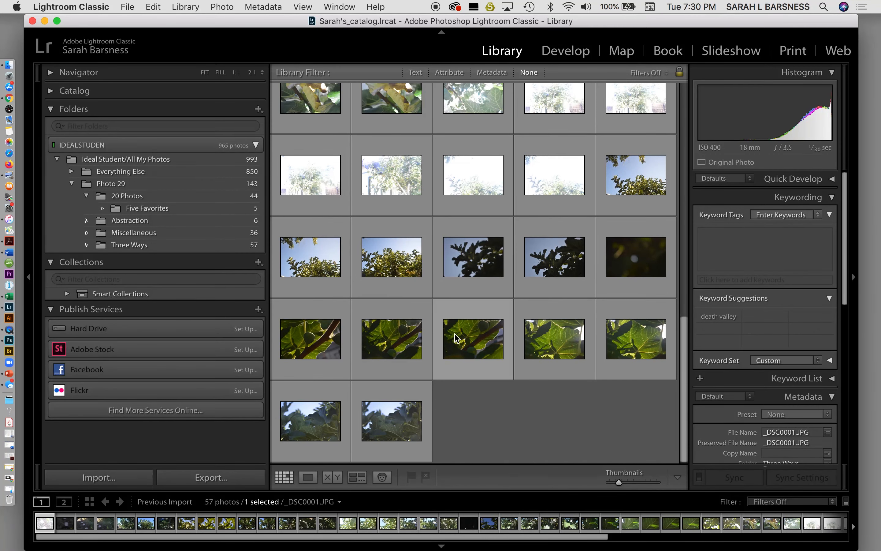
scroll(457, 338, up, 10)
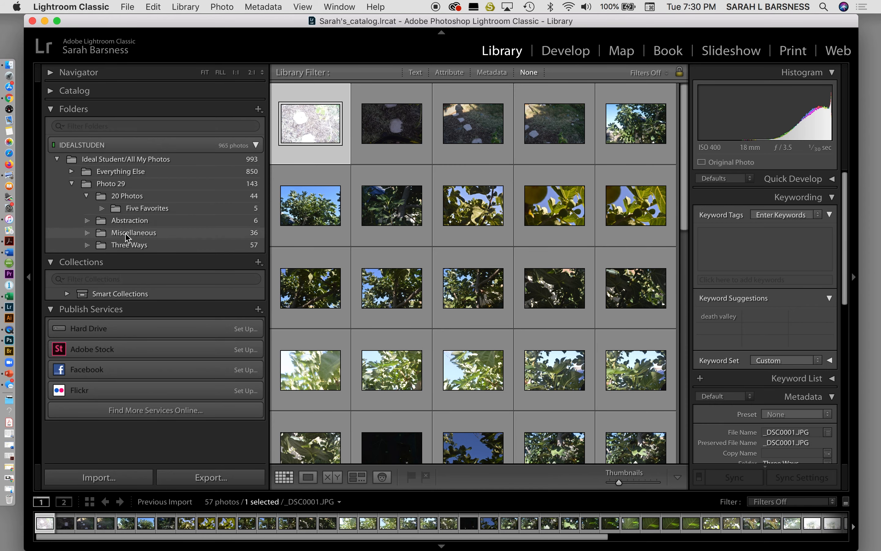
drag(255, 22, 239, 22)
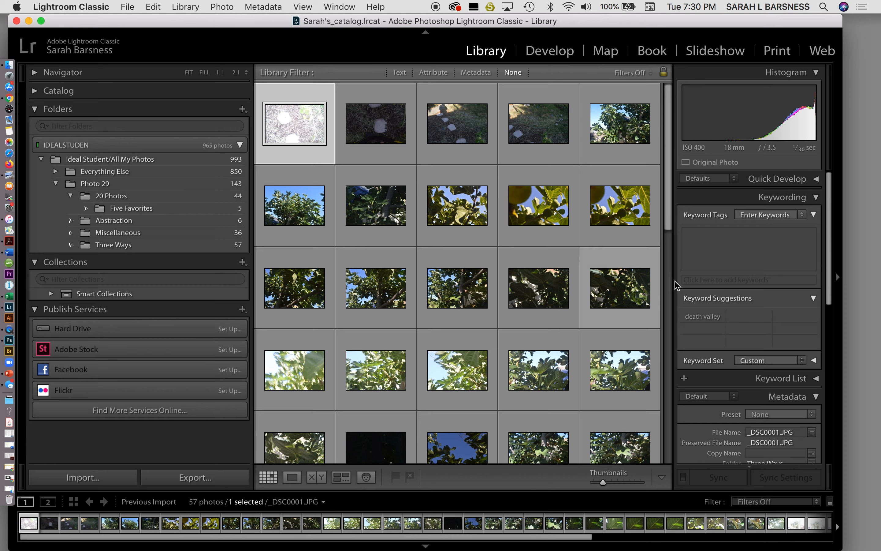
click(839, 280)
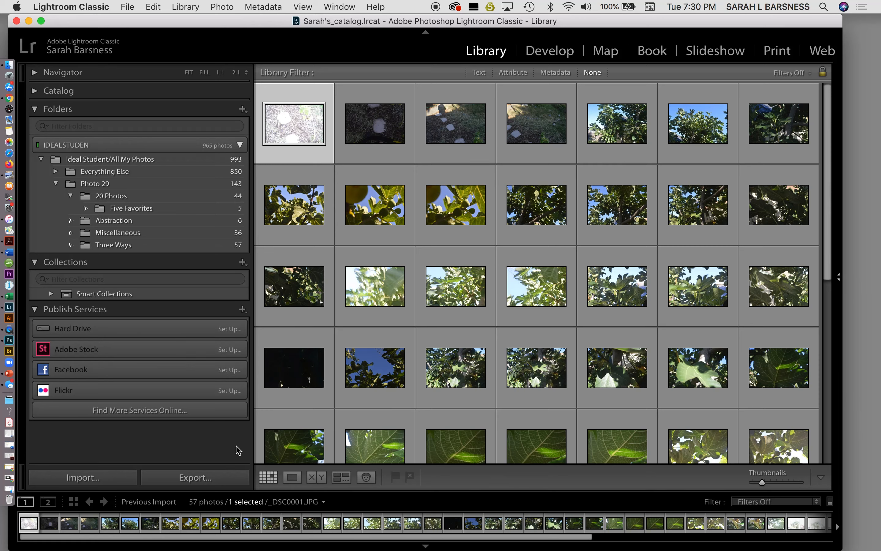
click(293, 478)
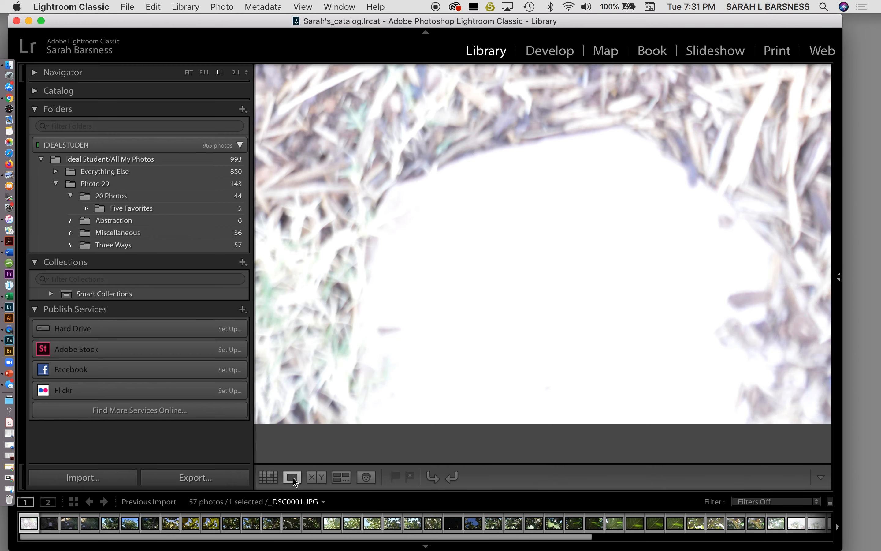
click(441, 321)
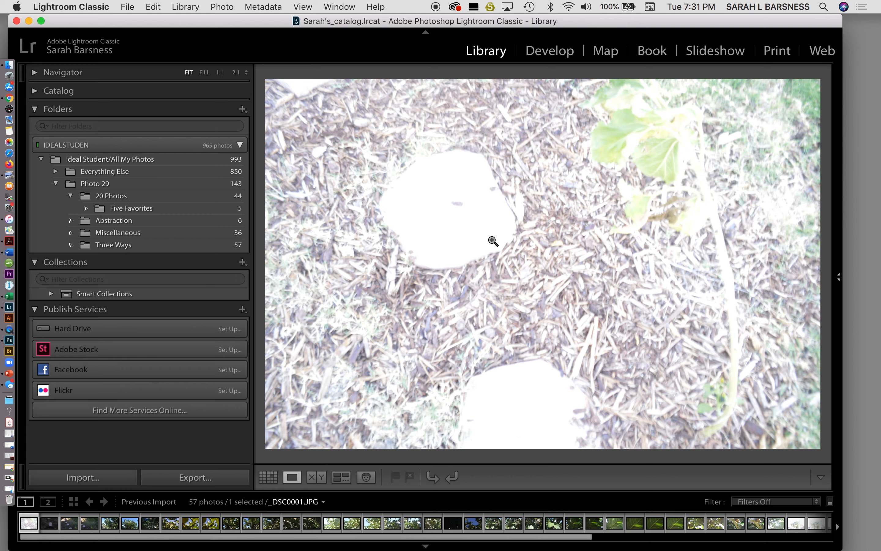
Step: Check _DSC0001.JPG at close zoom, return to the fitted view and flag the photo as rejected
click(491, 241)
click(490, 240)
click(410, 478)
Step: Switch off the Flagging controls under the photo preview and switch them back on
click(820, 477)
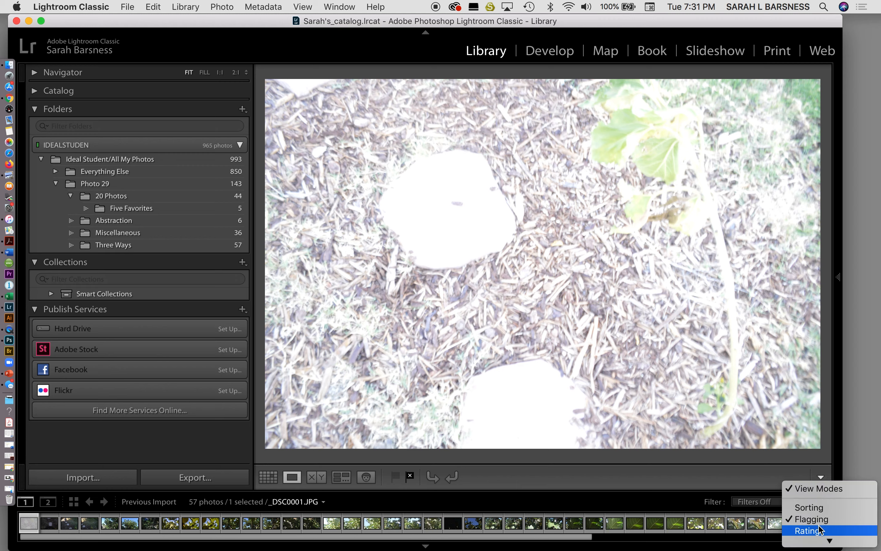
mouse_move(816, 540)
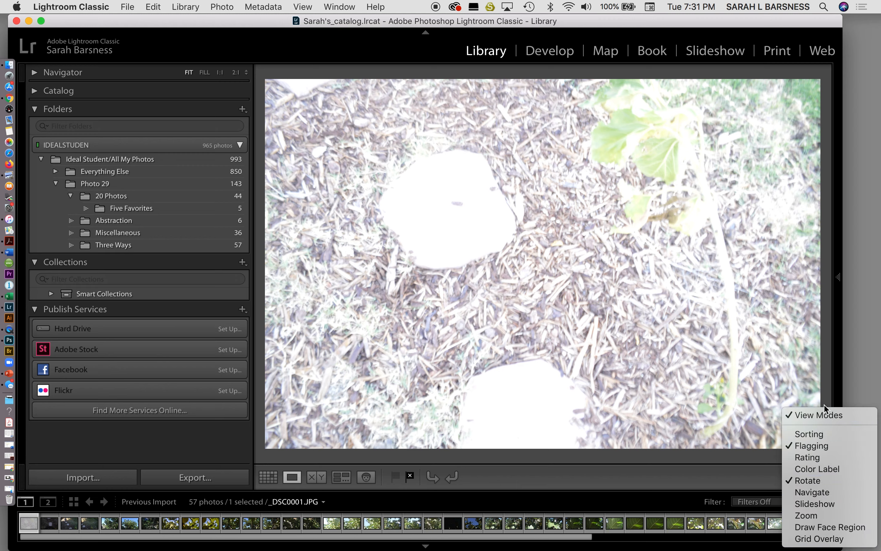
click(823, 450)
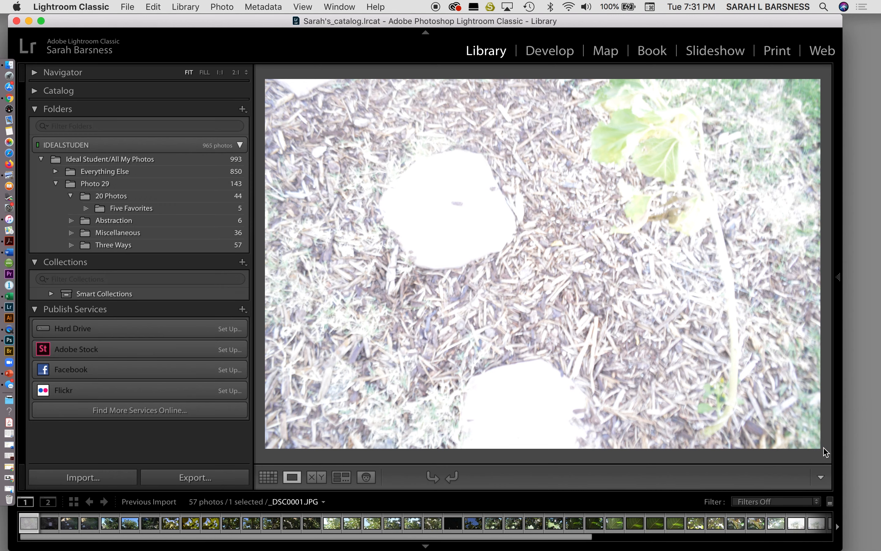
click(821, 477)
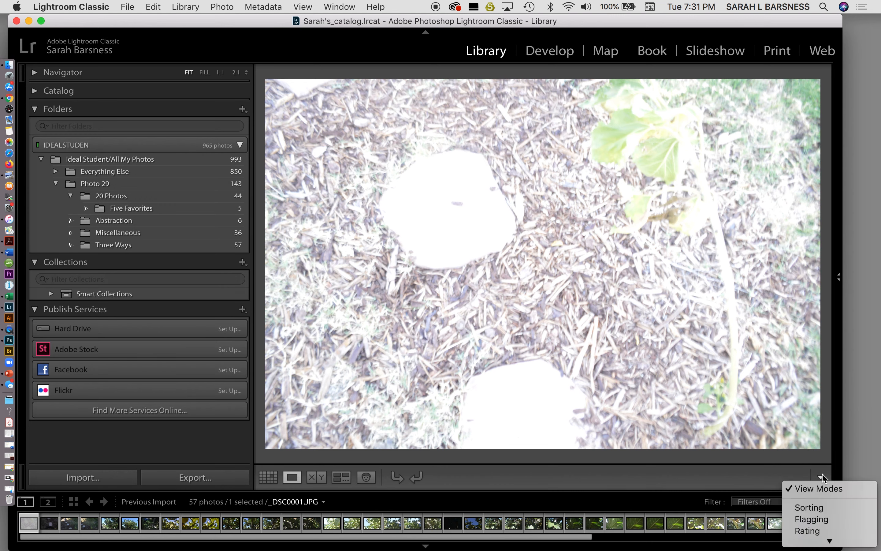
click(821, 519)
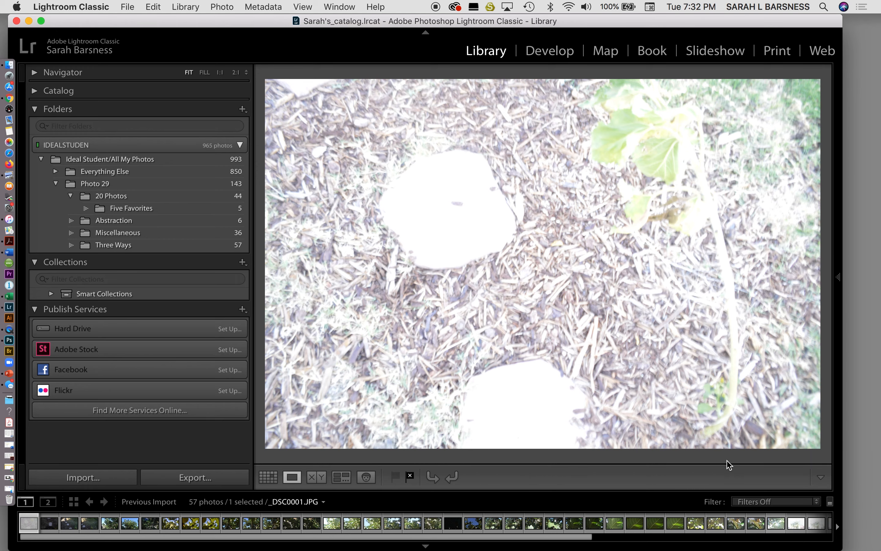
Step: Flag the dark stepping-stone photos _DSC0002.JPG, _DSC0003.JPG and _DSC0004.JPG as rejected
key(Right)
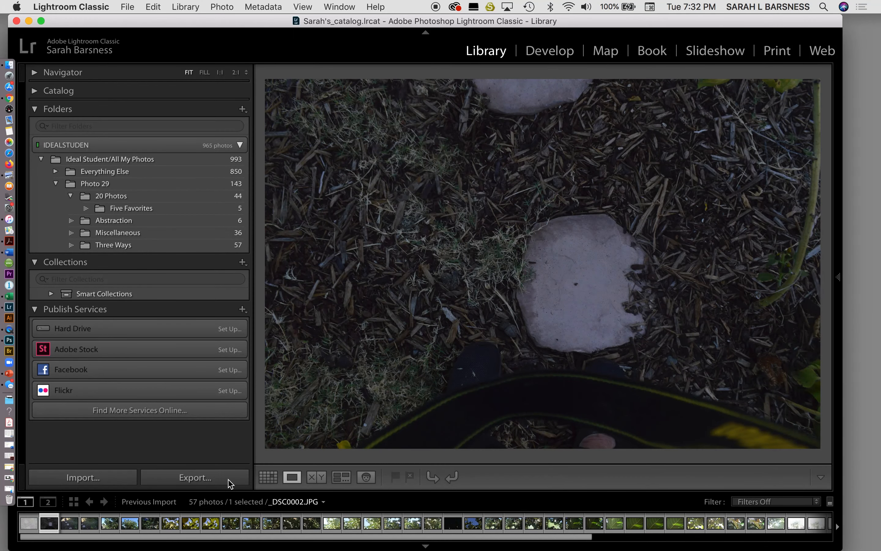
click(35, 524)
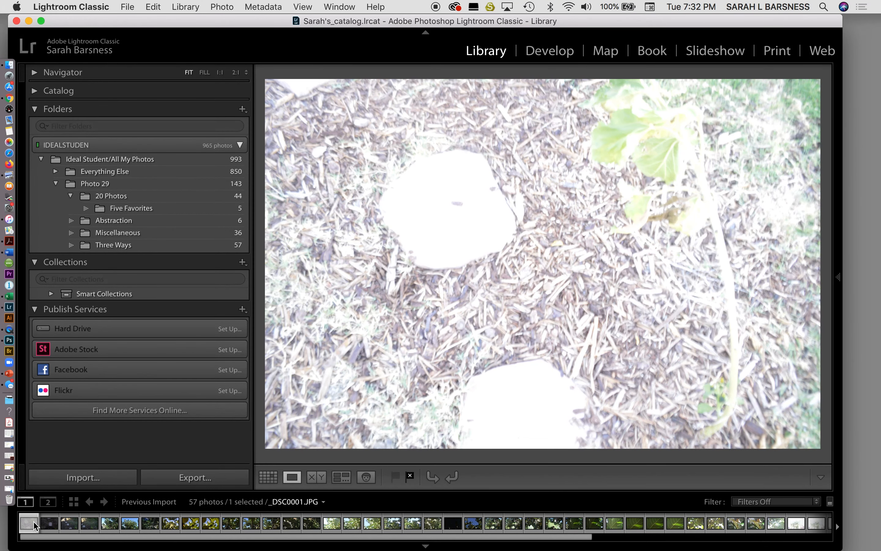
key(Right)
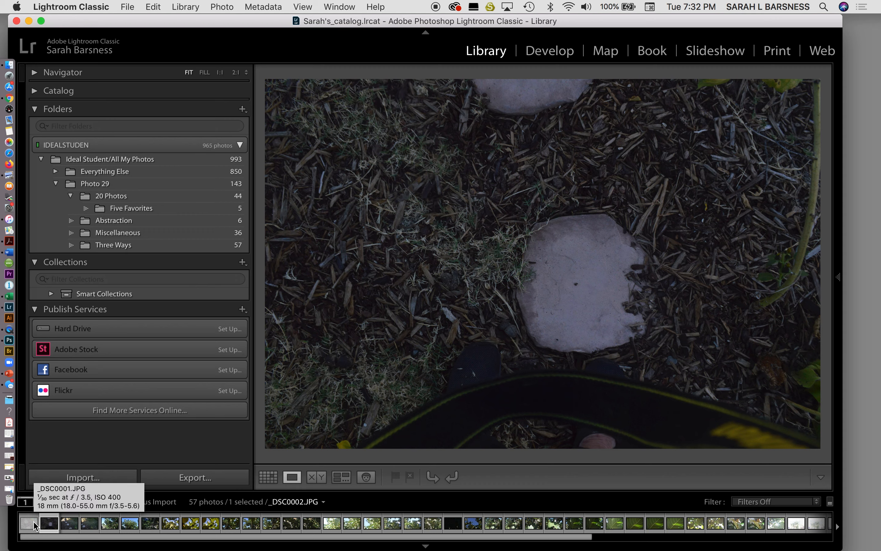
key(x)
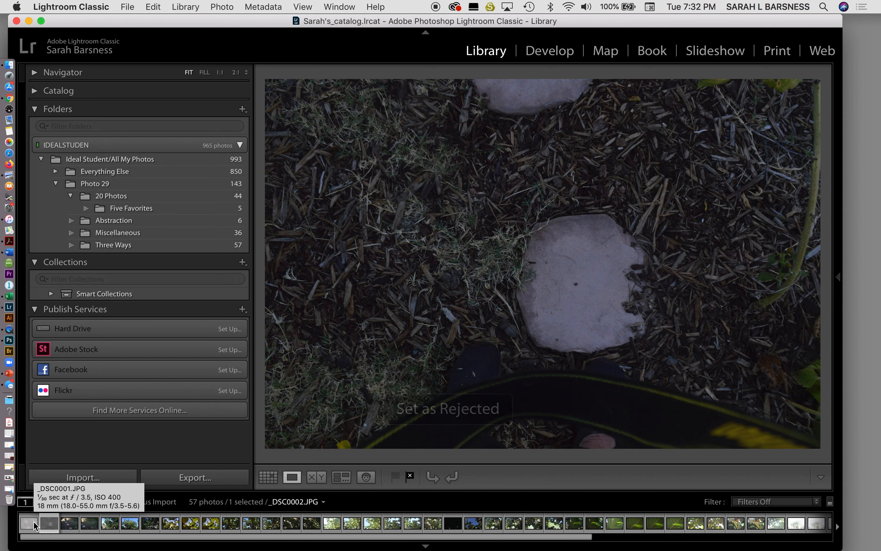
key(Right)
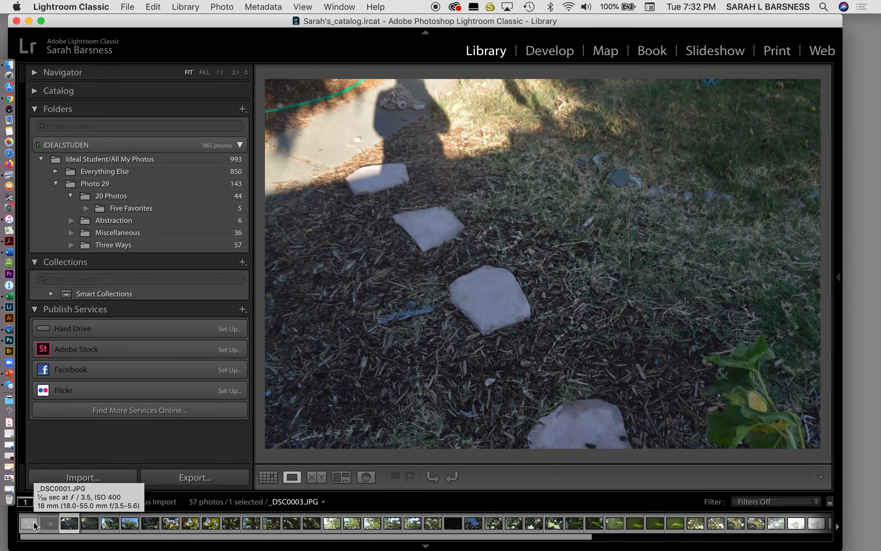
key(x)
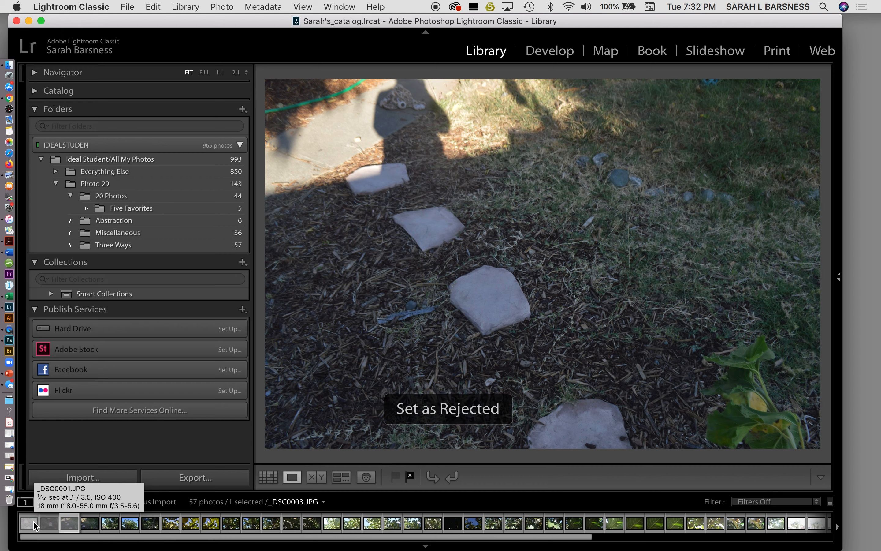
key(Right)
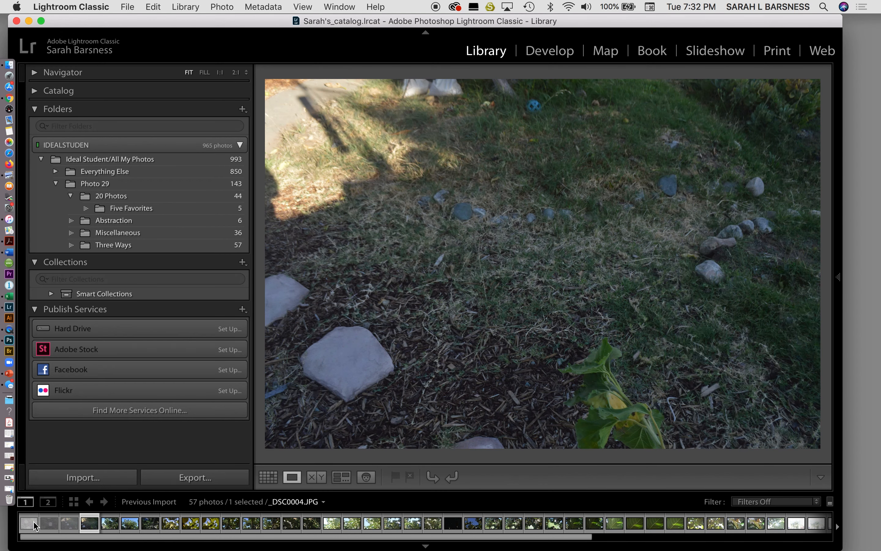
key(x)
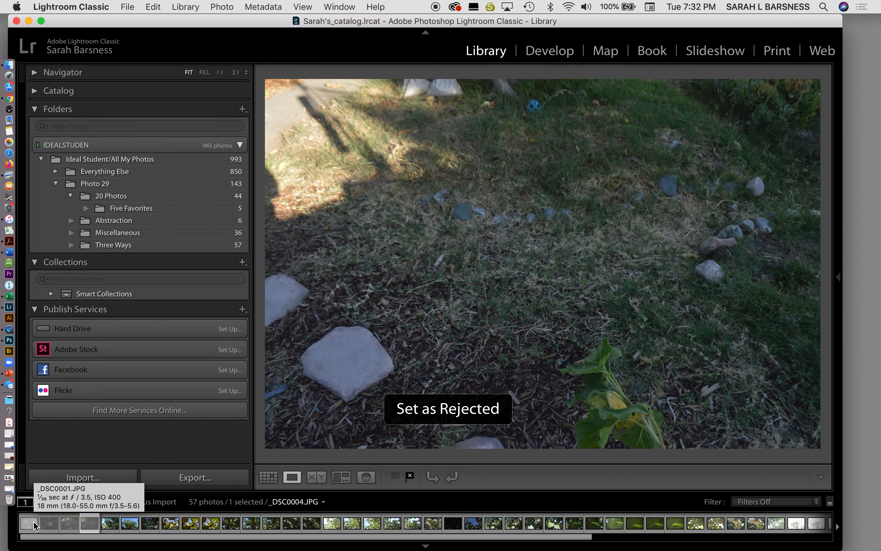
Step: Leave _DSC0005 to _DSC0007 unflagged and flag _DSC0008.JPG, _DSC0009.JPG and _DSC0010.JPG as picks
key(Right)
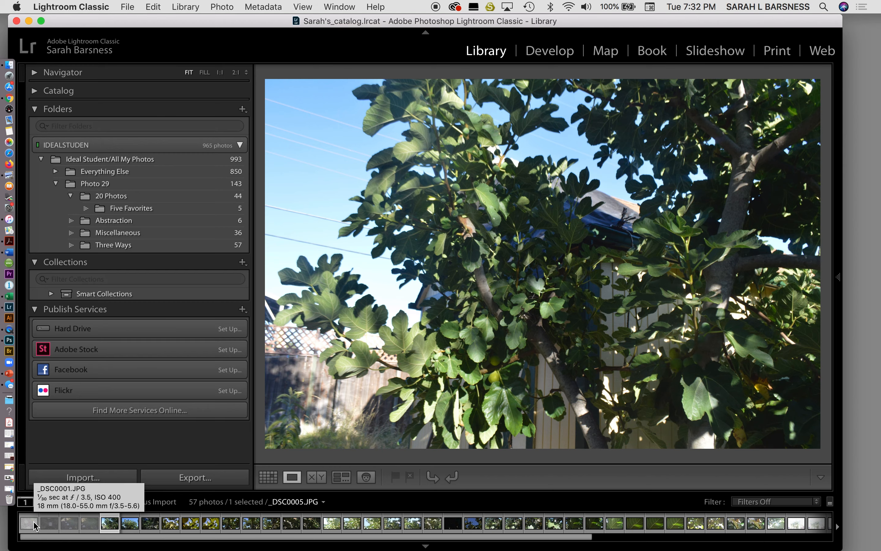
key(Right)
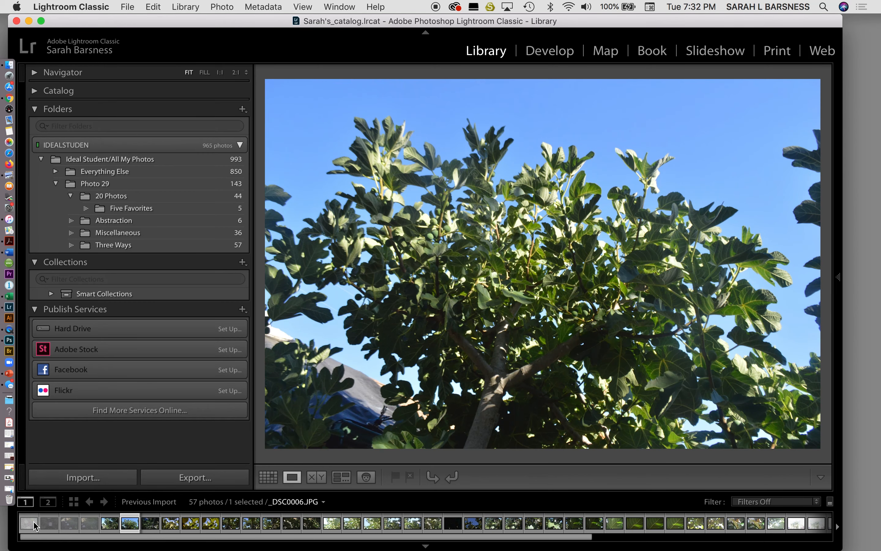
key(Right)
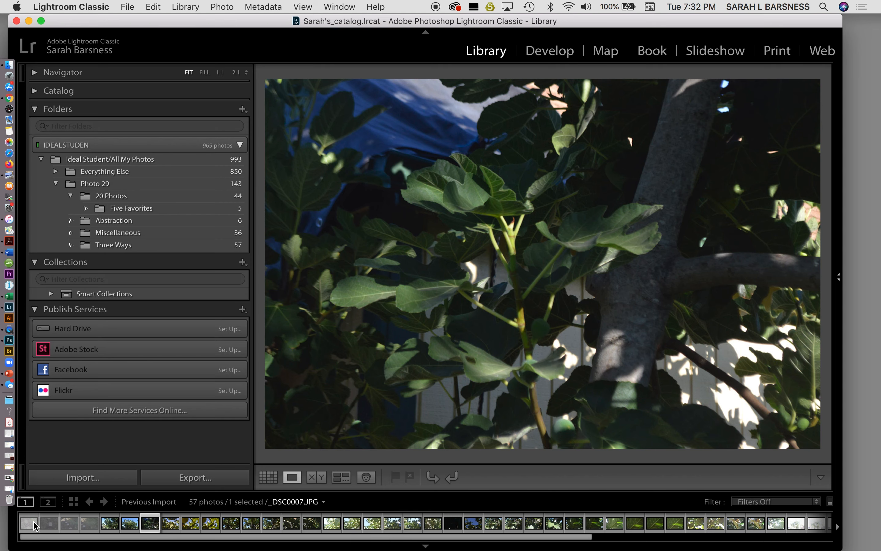
key(Right)
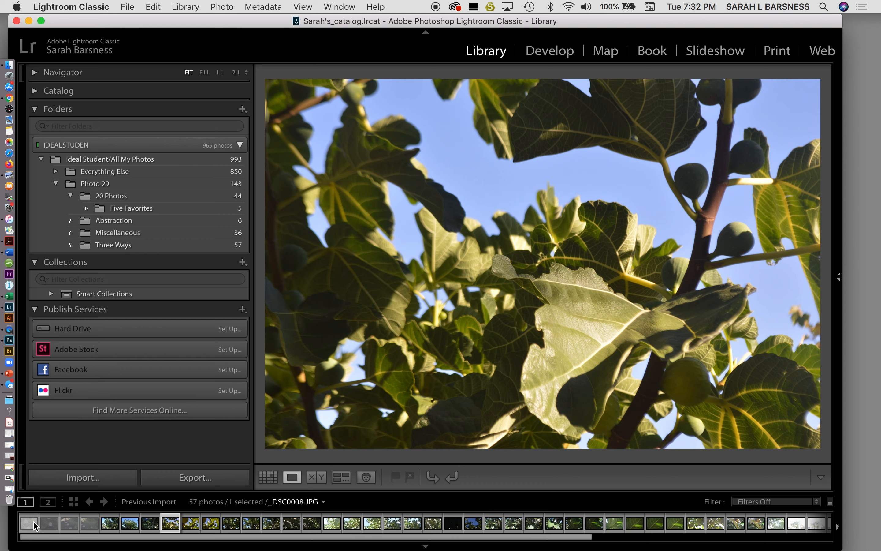
click(396, 478)
key(Right)
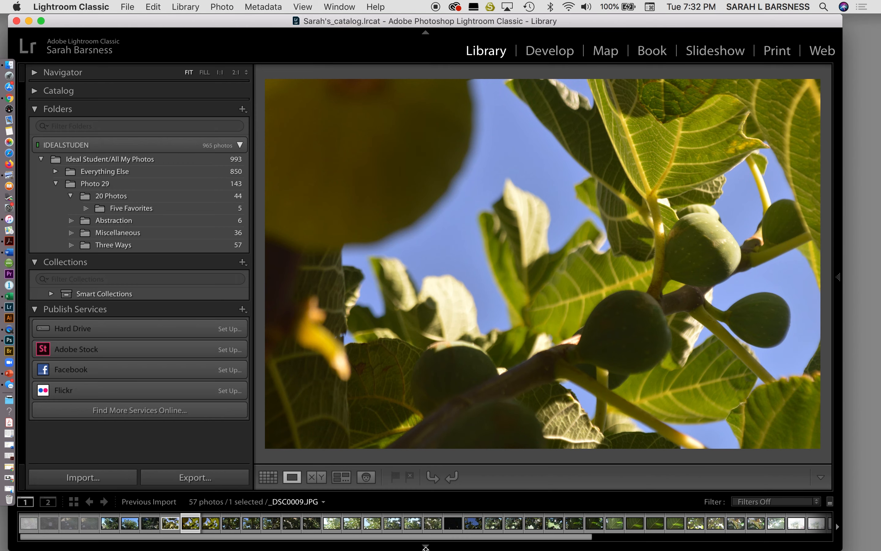
key(p)
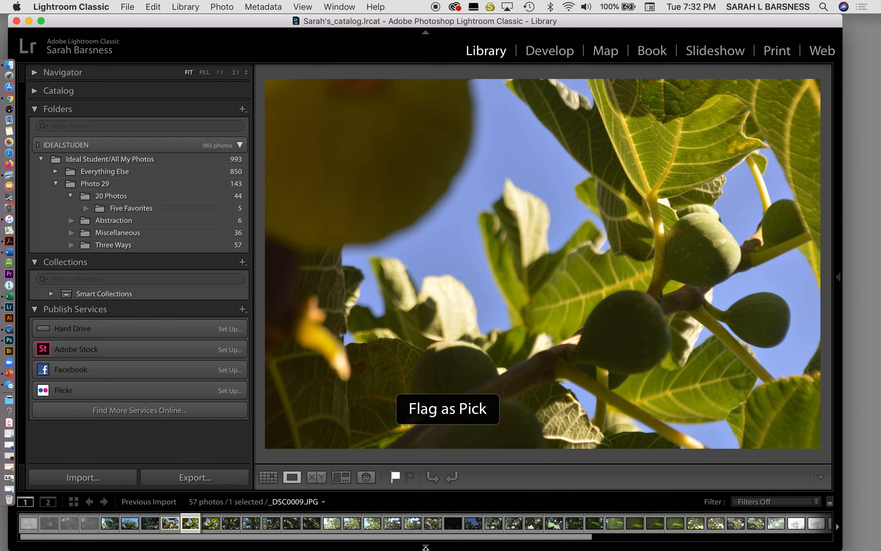
key(Right)
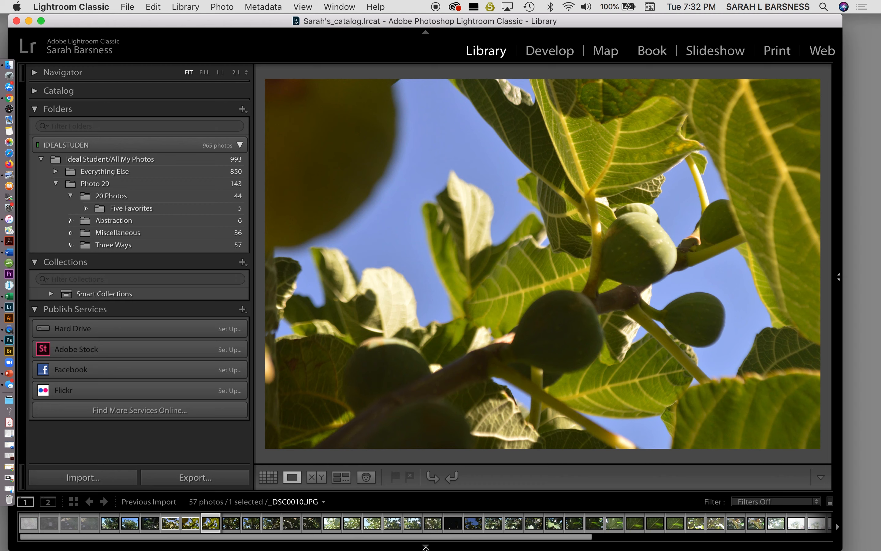
key(p)
Step: Review the photos from _DSC0011.JPG to _DSC0018.JPG, flagging only _DSC0013.JPG and _DSC0018.JPG as picks
key(Right)
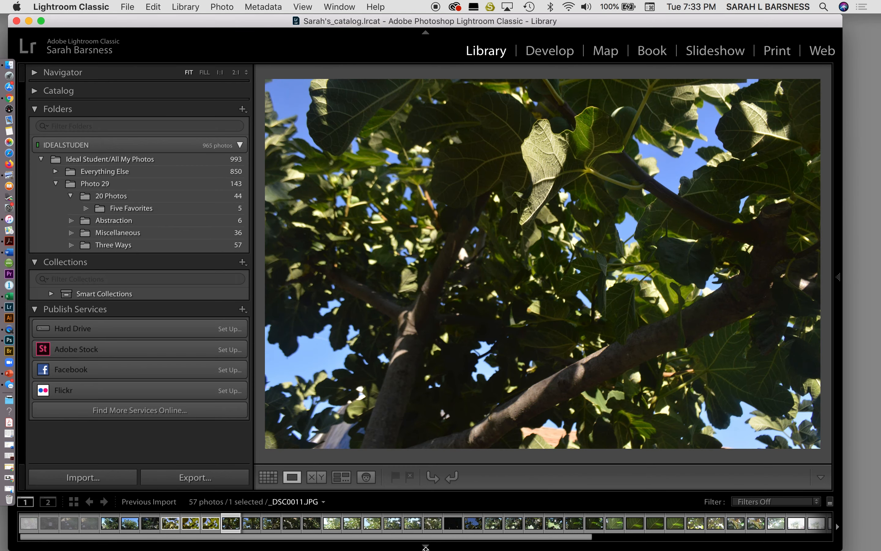
key(Right)
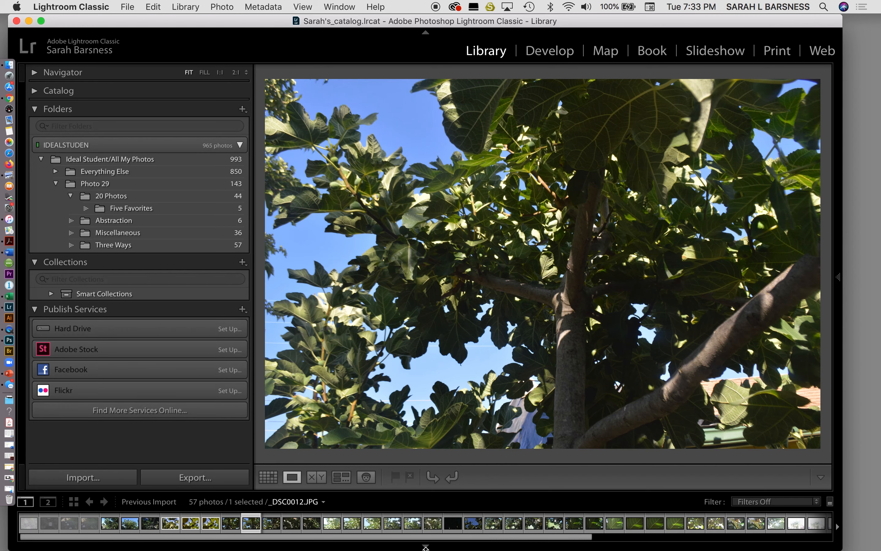
key(Right)
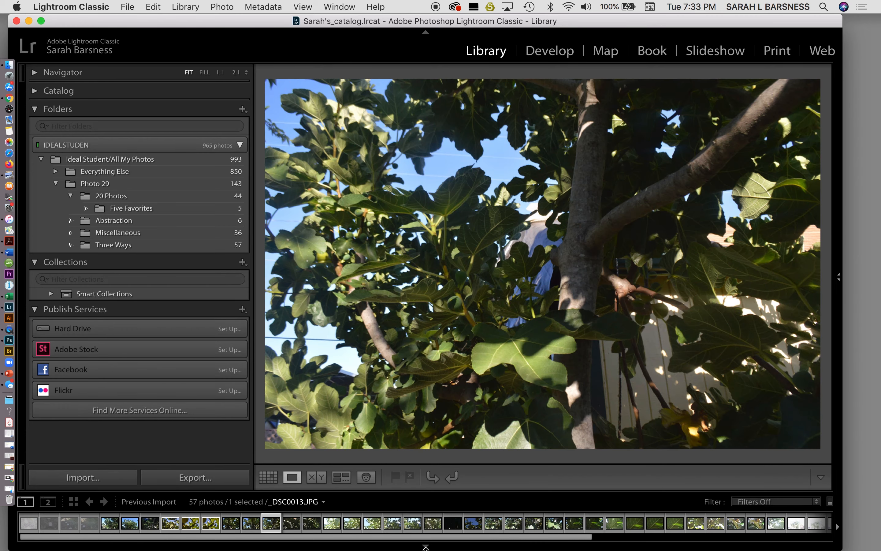
key(p)
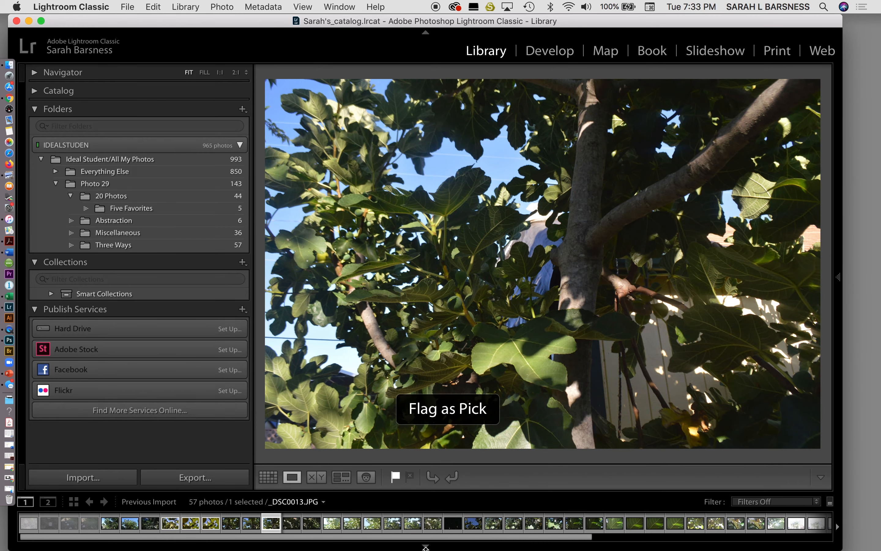
key(Right)
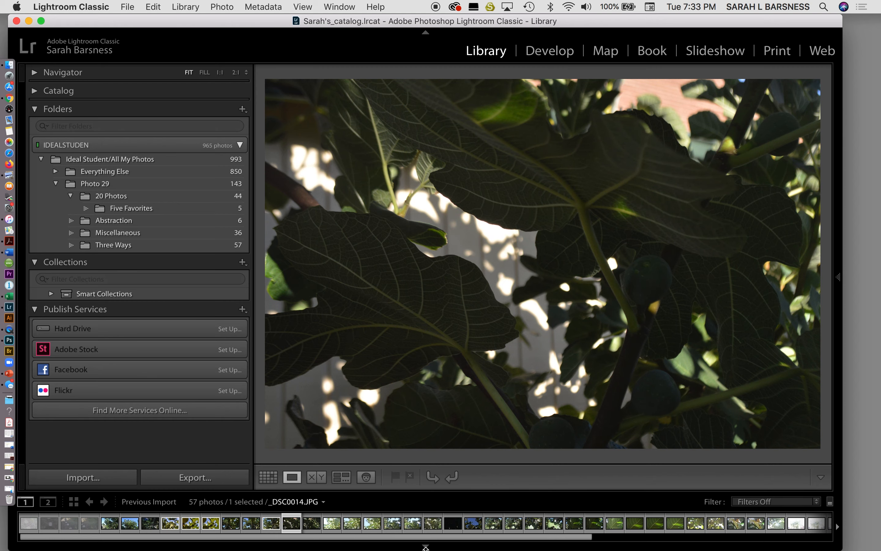
key(Right)
key(Right)
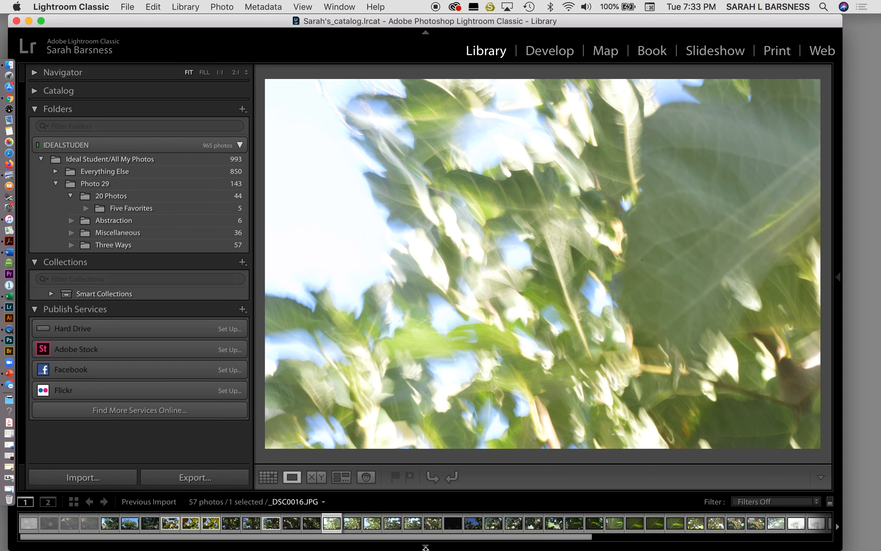
key(Right)
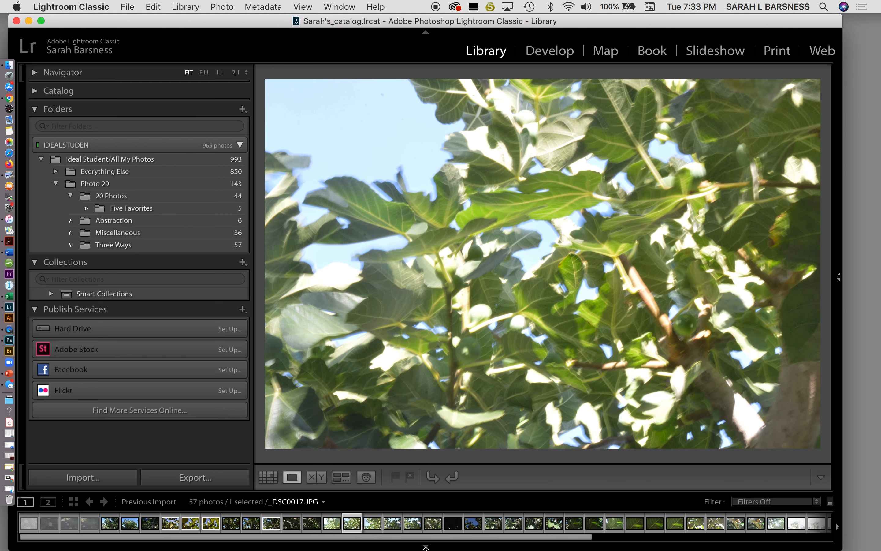
key(Right)
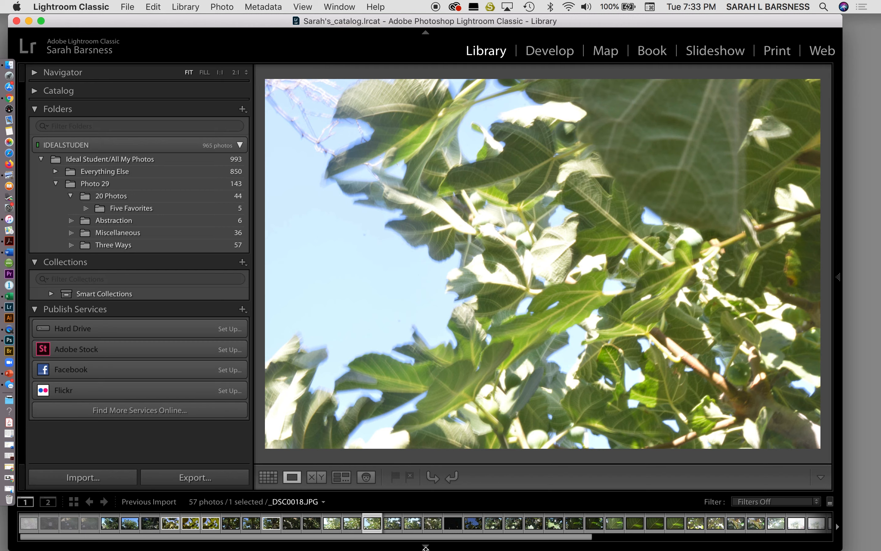
key(p)
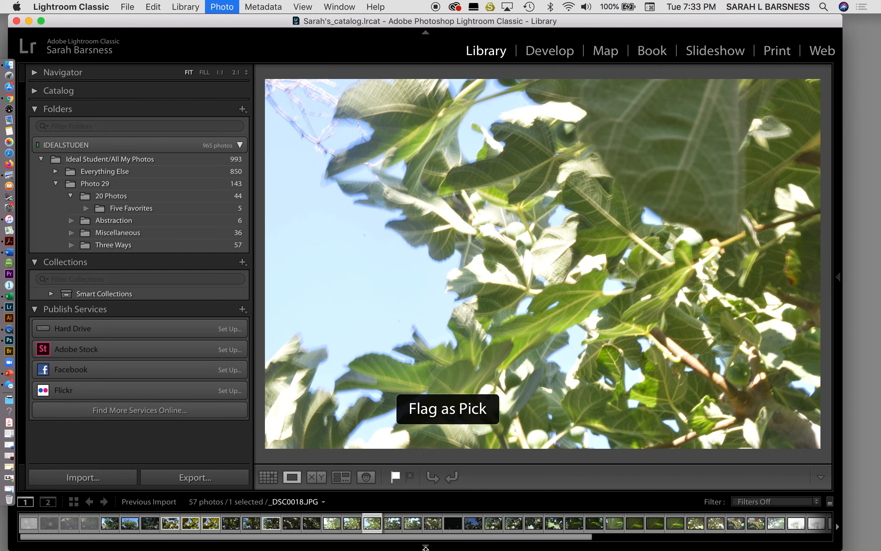
Step: Go back to the blurred leaf photo _DSC0016.JPG and flag it as a pick
key(Left)
key(Left)
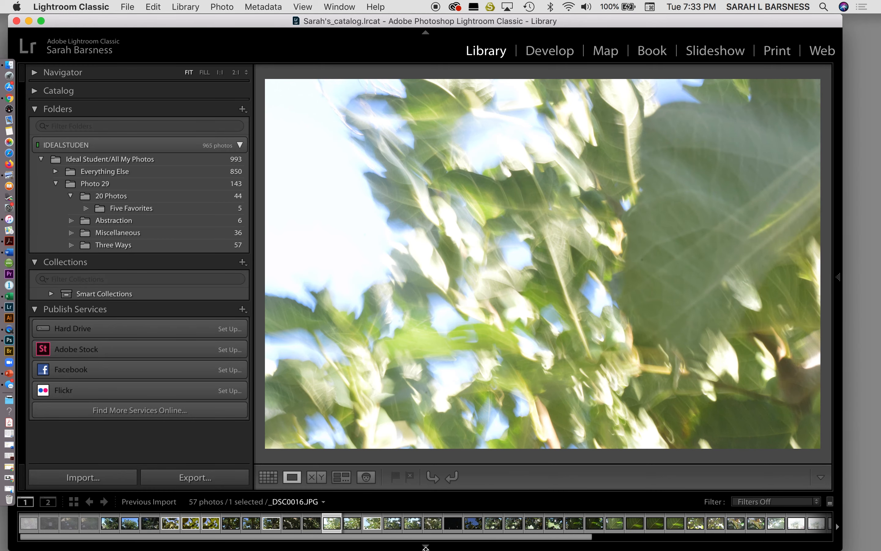
key(p)
Step: Leave _DSC0017.JPG and _DSC0019.JPG unflagged and flag _DSC0020.JPG and _DSC0021.JPG as picks
key(Right)
key(Right)
key(Right)
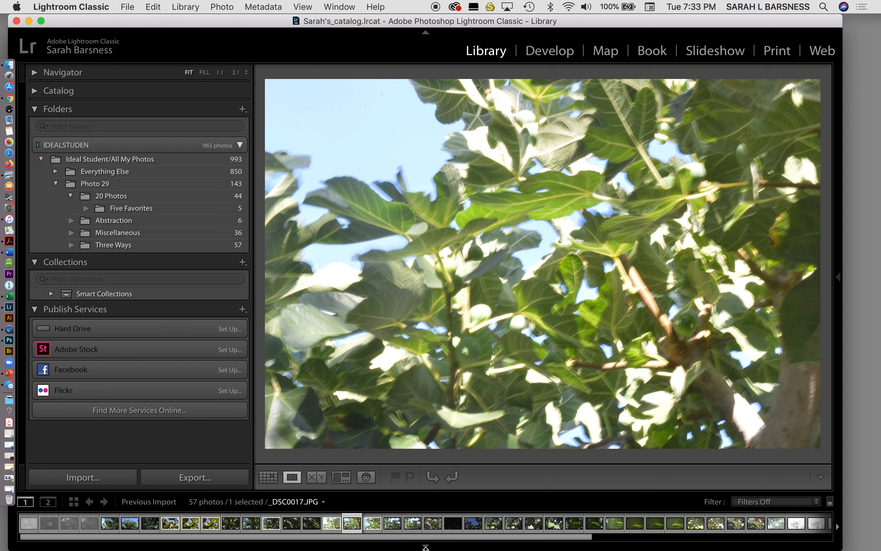
key(Right)
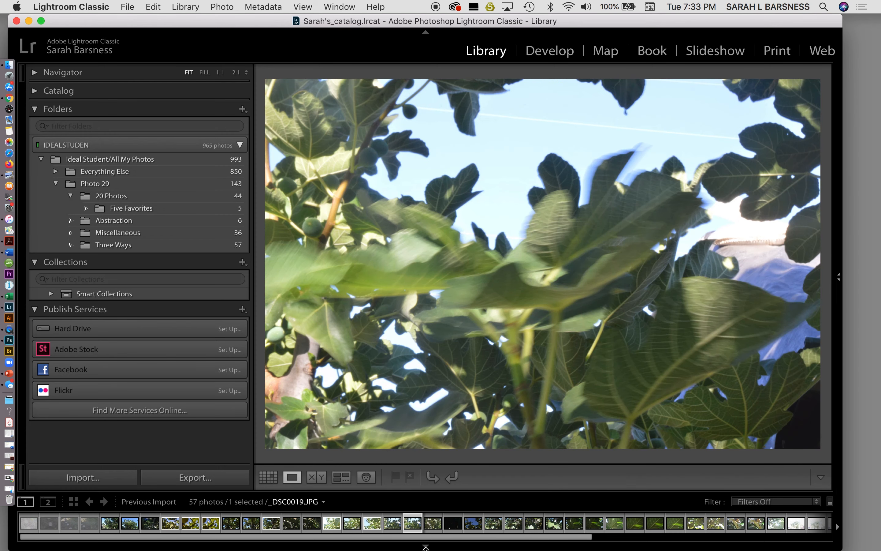
key(Right)
key(Left)
key(p)
key(Right)
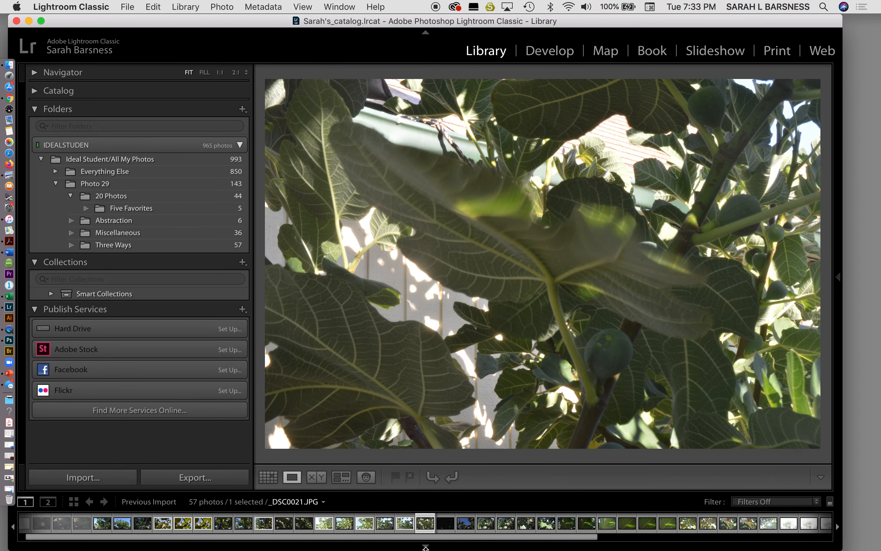
key(p)
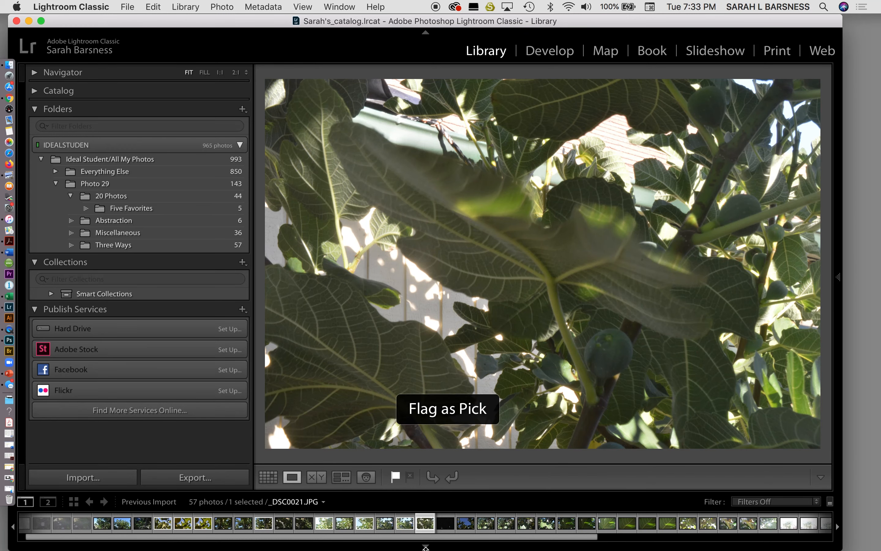
Step: Flag the nearly black photo _DSC0022.JPG as rejected and the blue-sky photo _DSC0023.JPG as a pick
key(Right)
key(x)
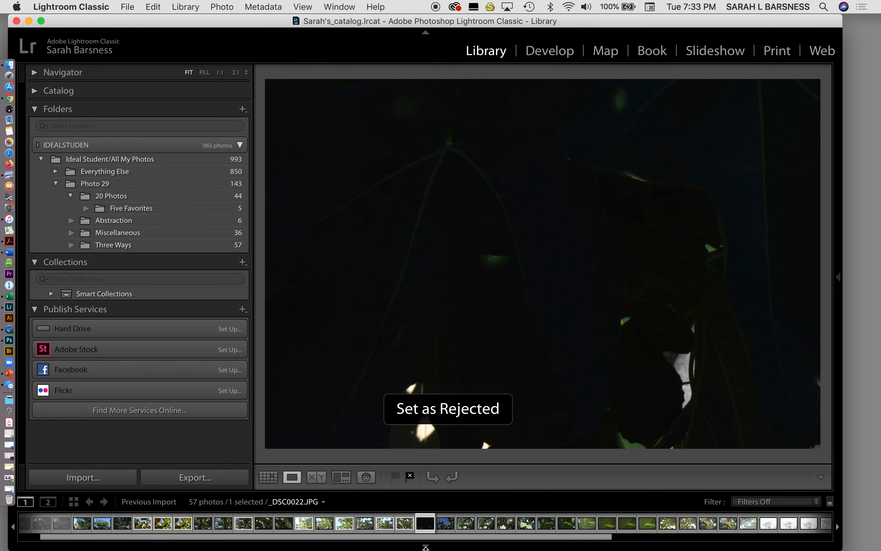
key(Right)
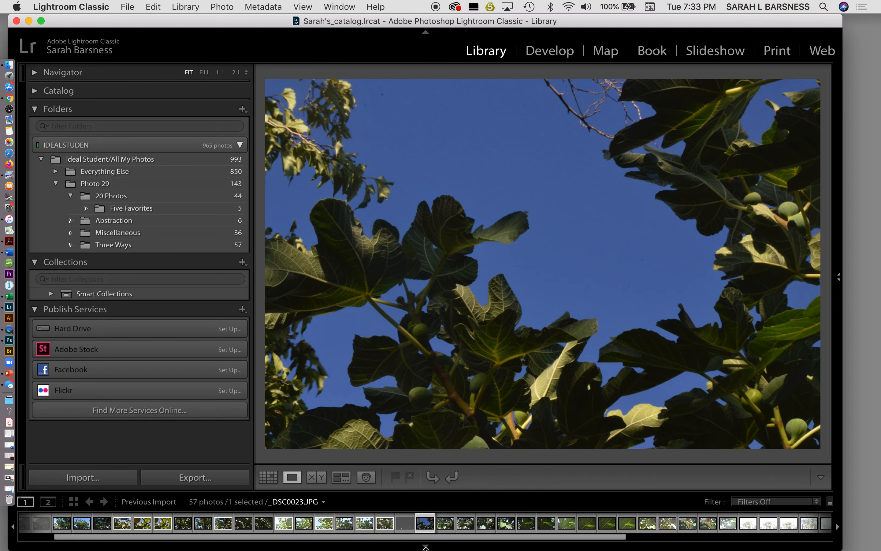
key(p)
Step: Review the photos from _DSC0024.JPG to _DSC0029.JPG, flagging only _DSC0029.JPG as a pick
key(Right)
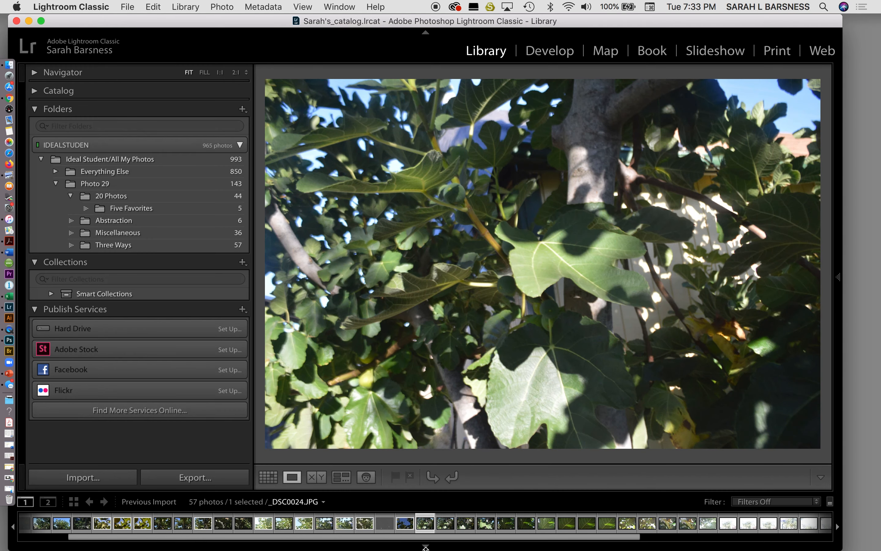
key(Right)
key(Right)
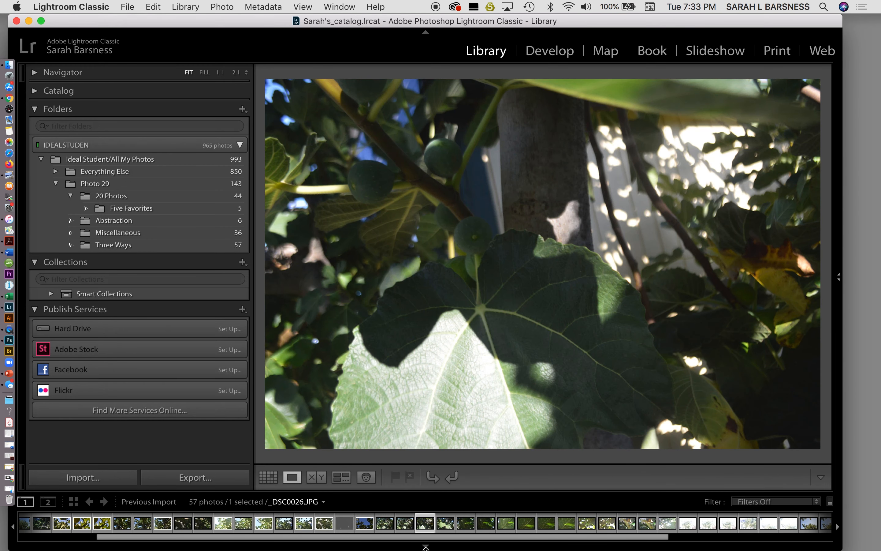
key(Right)
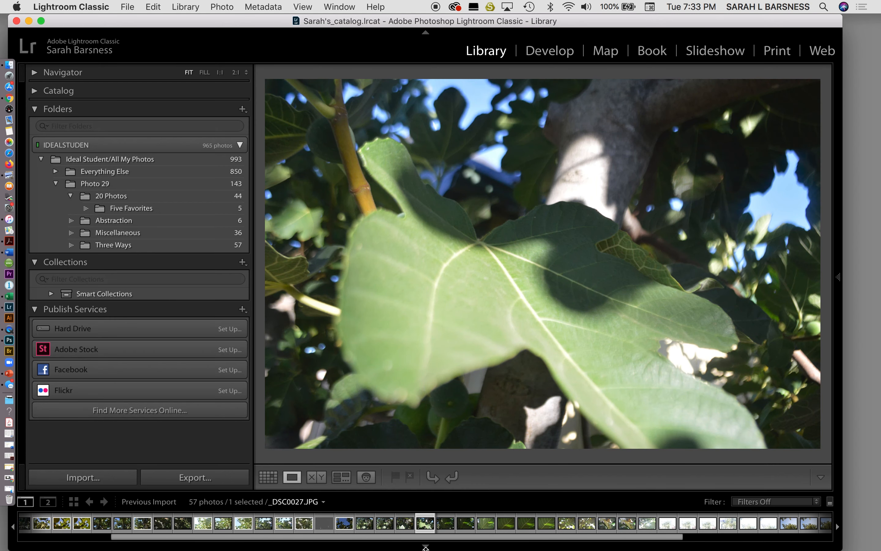
key(Right)
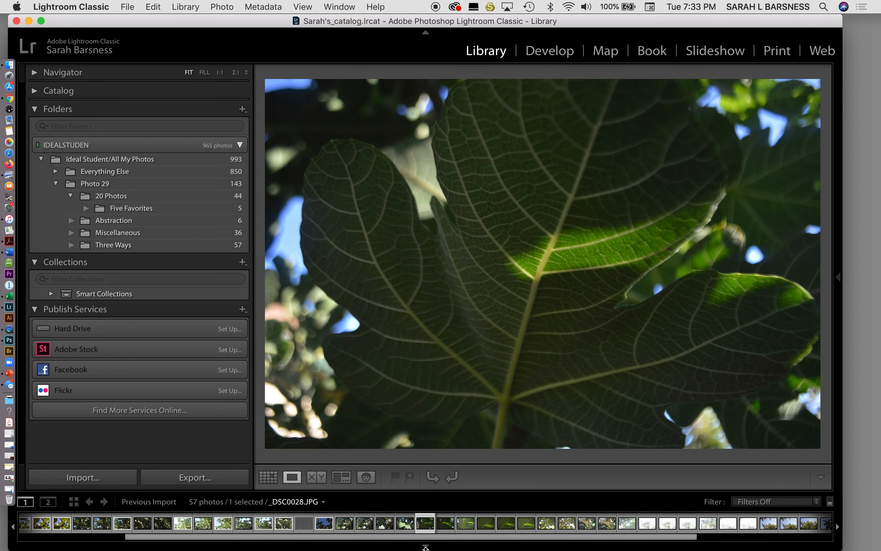
key(Right)
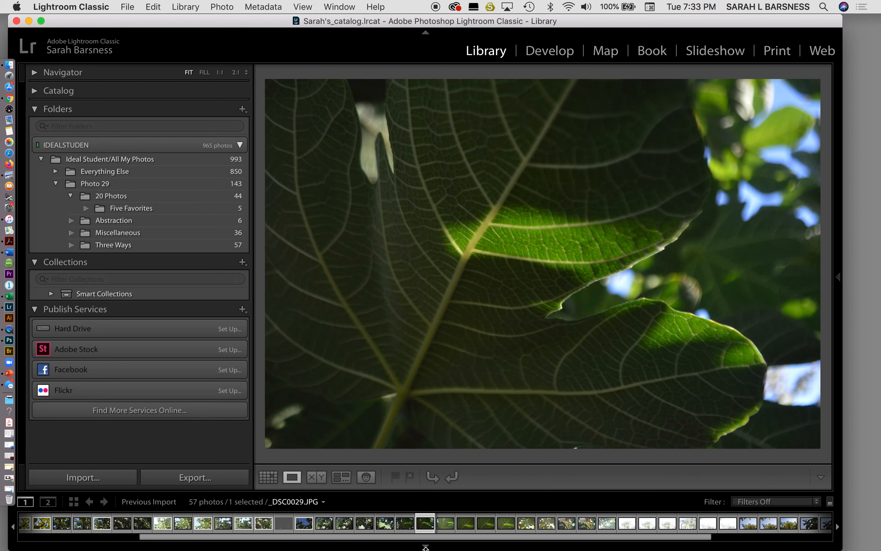
key(p)
Step: Review the photos from _DSC0030.JPG to _DSC0034.JPG, flagging only _DSC0032.JPG and _DSC0034.JPG as picks
key(Right)
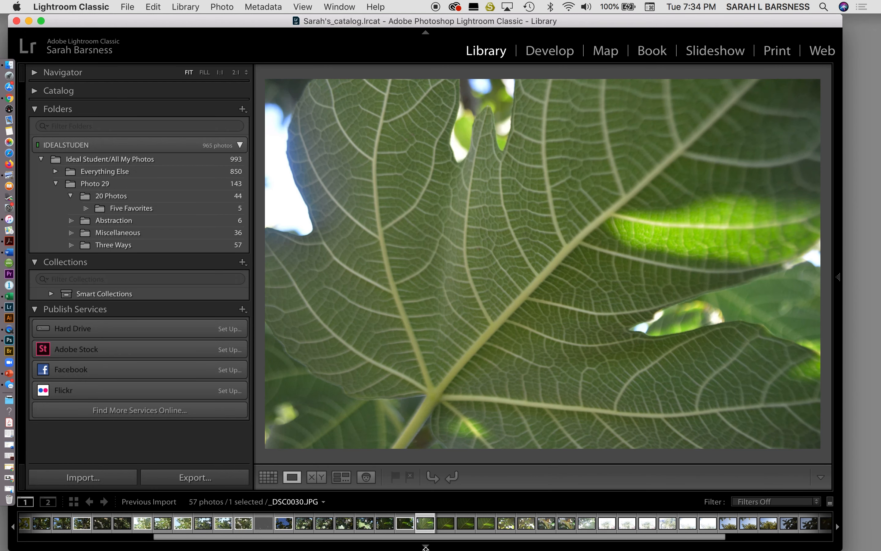
key(Right)
key(Right)
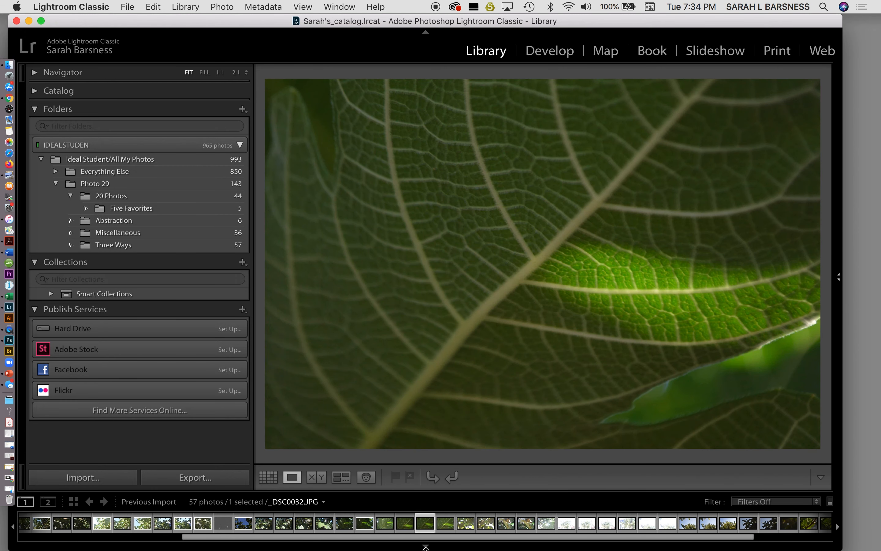
key(p)
key(Right)
key(Right)
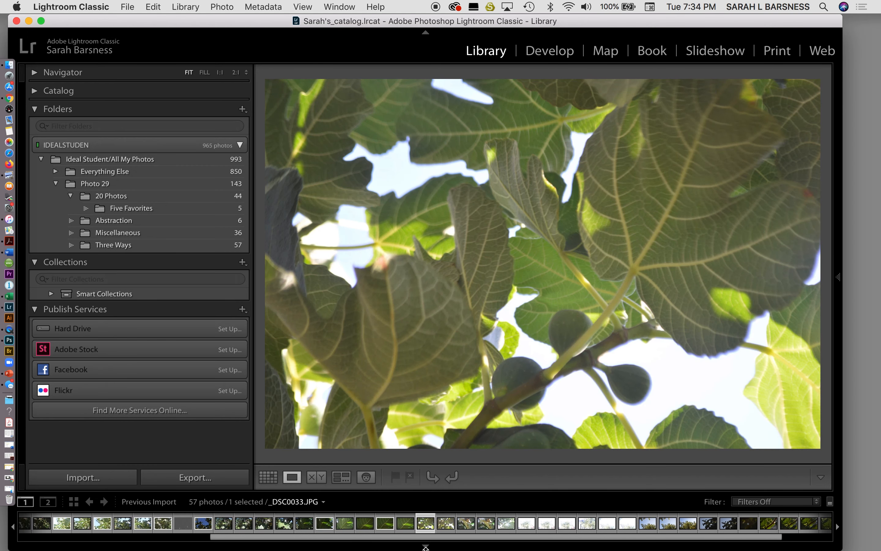
key(p)
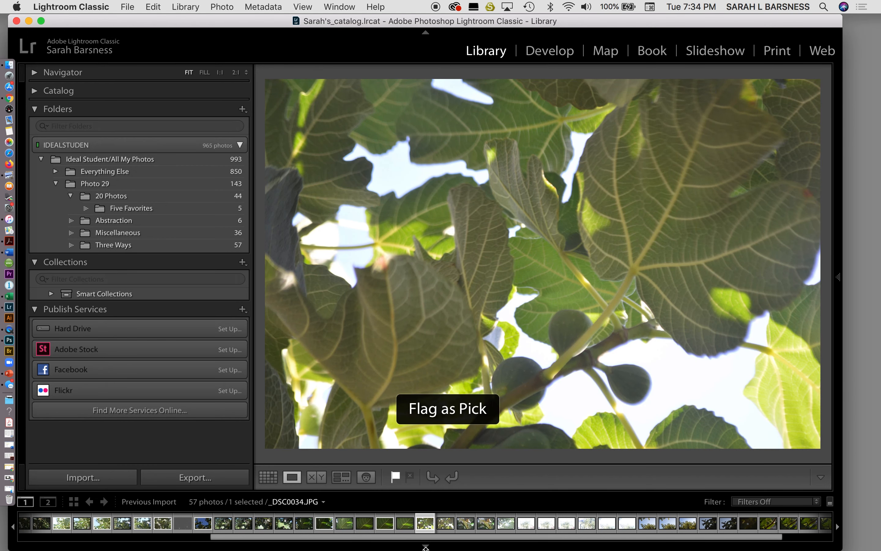
Step: Leave _DSC0035 to _DSC0037 unflagged and flag the overexposed photos from _DSC0038.JPG to _DSC0044.JPG as rejected
key(Right)
key(Right)
key(Right)
key(Right)
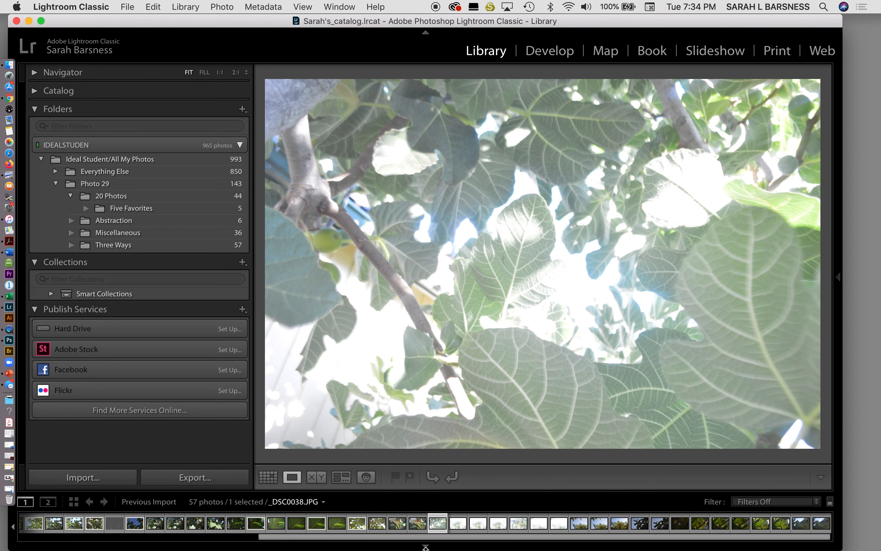
key(x)
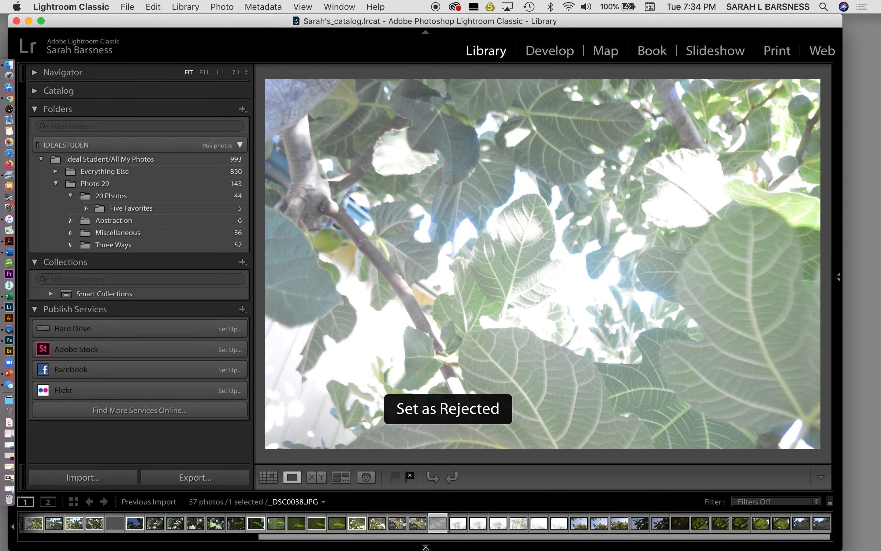
key(Right)
key(x)
key(Right)
key(x)
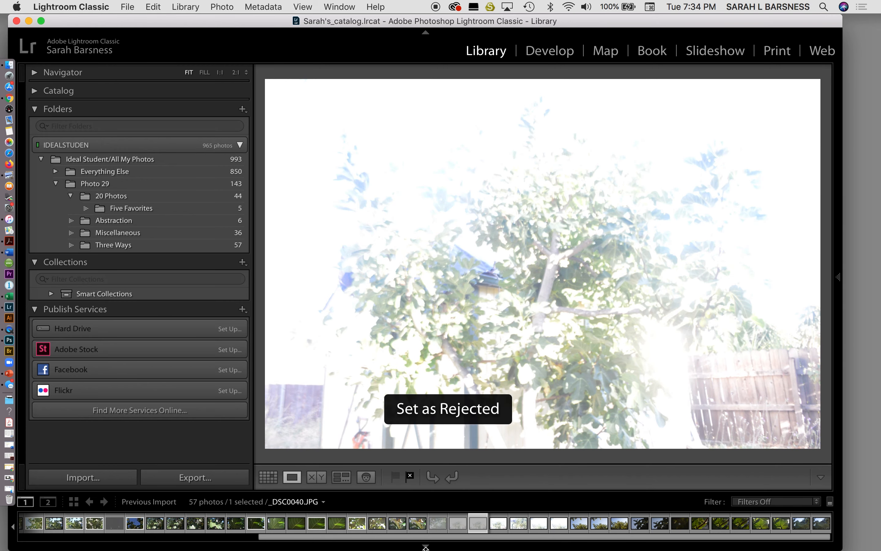
key(Right)
key(x)
key(Right)
key(x)
key(Right)
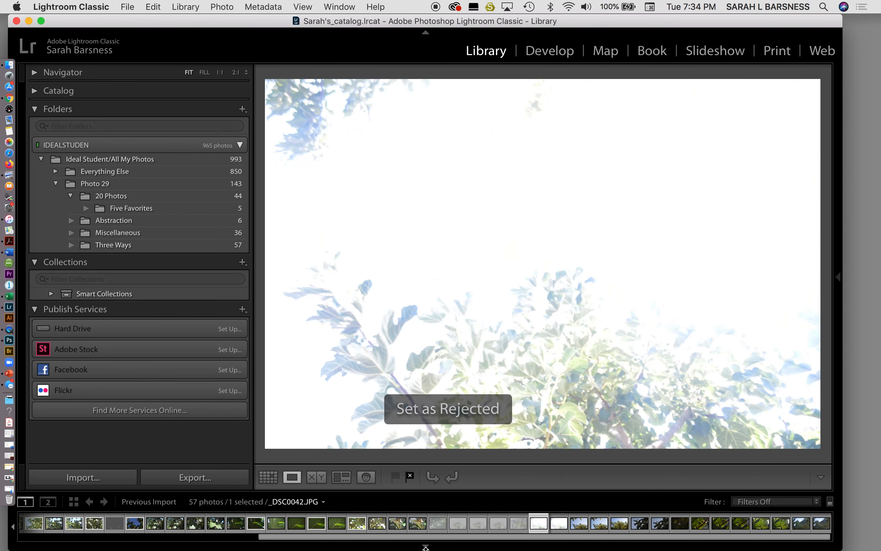
key(x)
key(Right)
key(x)
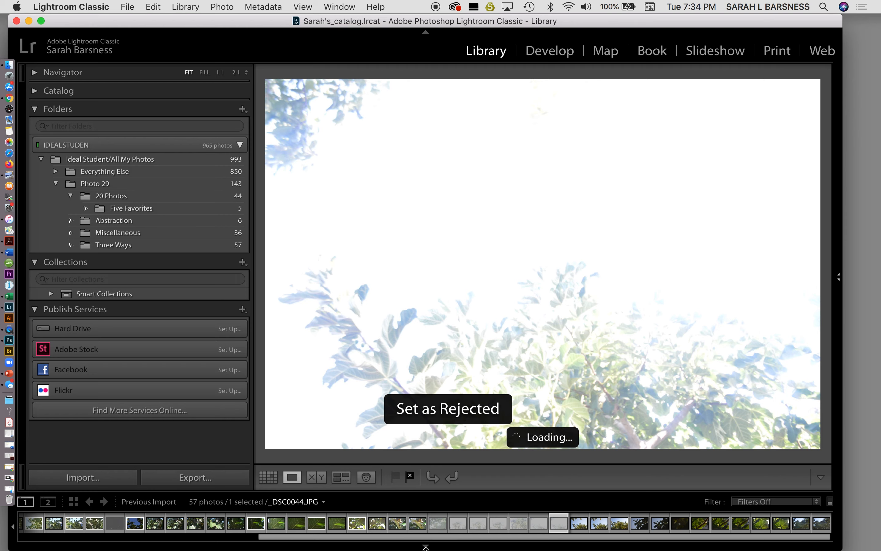
Step: Review the photos from _DSC0045.JPG to _DSC0050.JPG, flagging only _DSC0045.JPG and _DSC0050.JPG as picks
key(Right)
key(p)
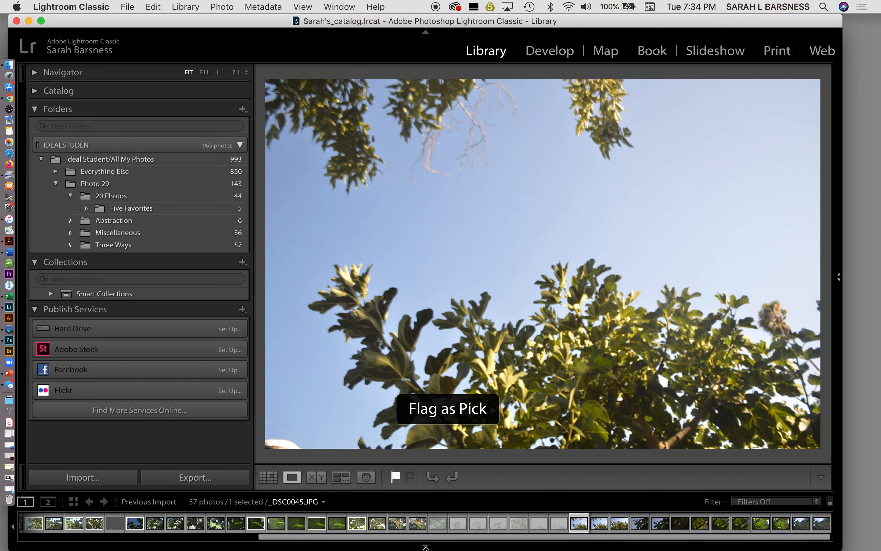
key(Right)
key(Right)
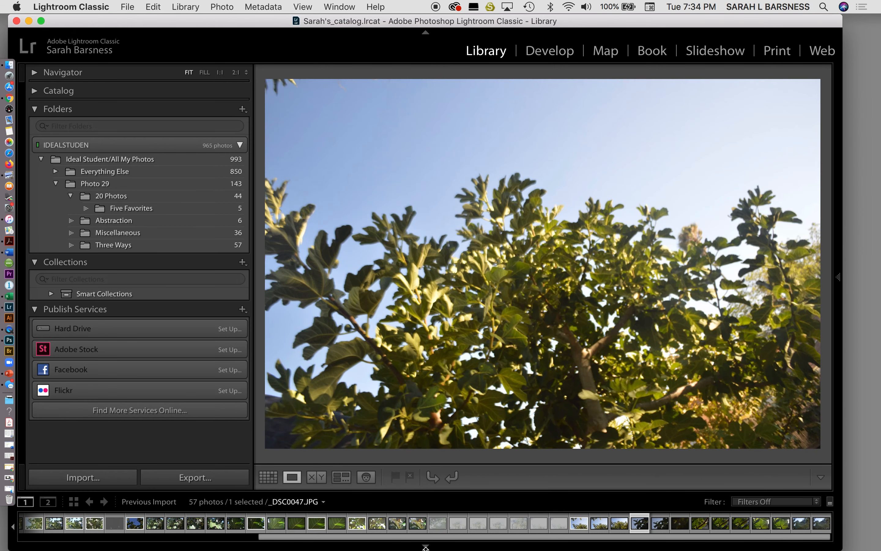
key(Right)
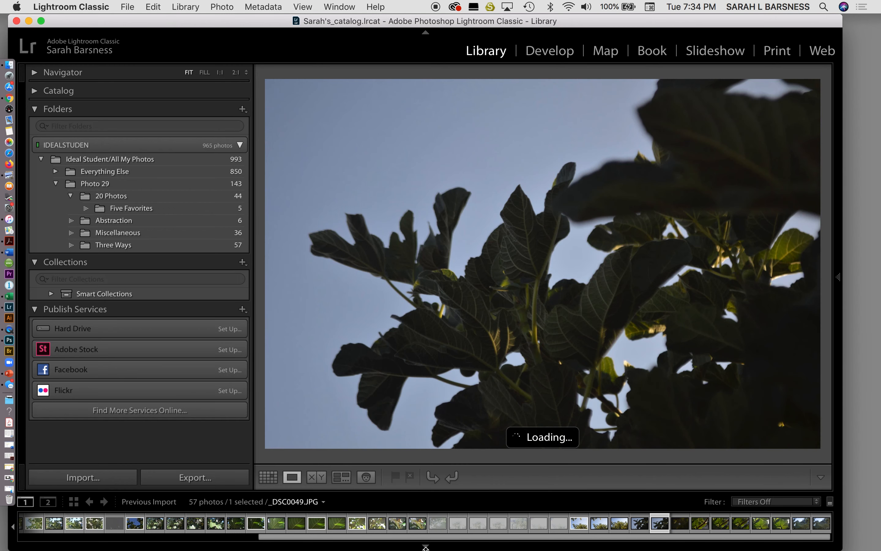
key(Right)
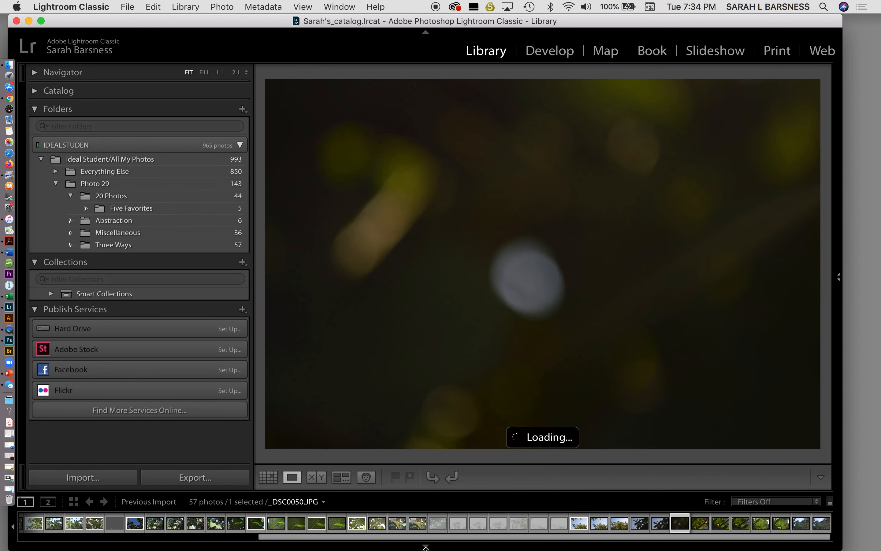
key(p)
Step: Review the remaining photos from _DSC0051.JPG to _DSC0057.JPG, flagging only _DSC0051.JPG and _DSC0054.JPG as picks
key(Right)
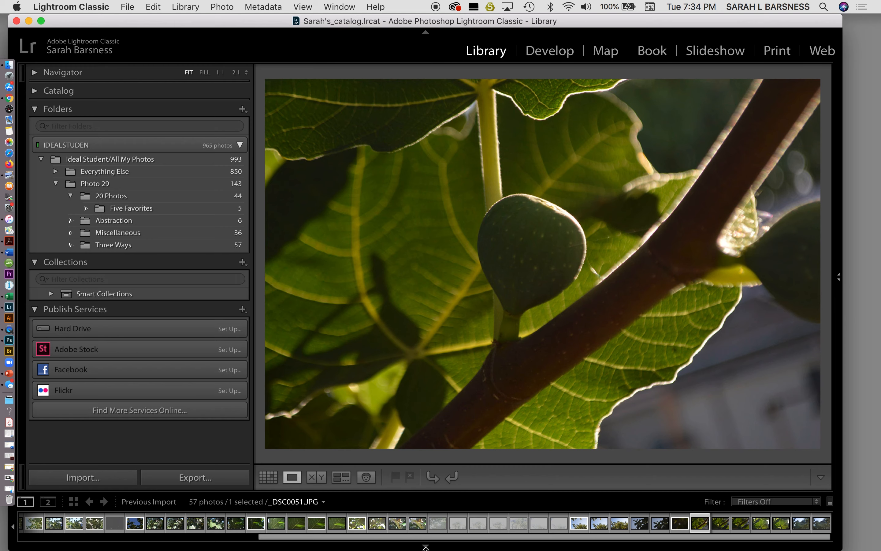
key(p)
key(Right)
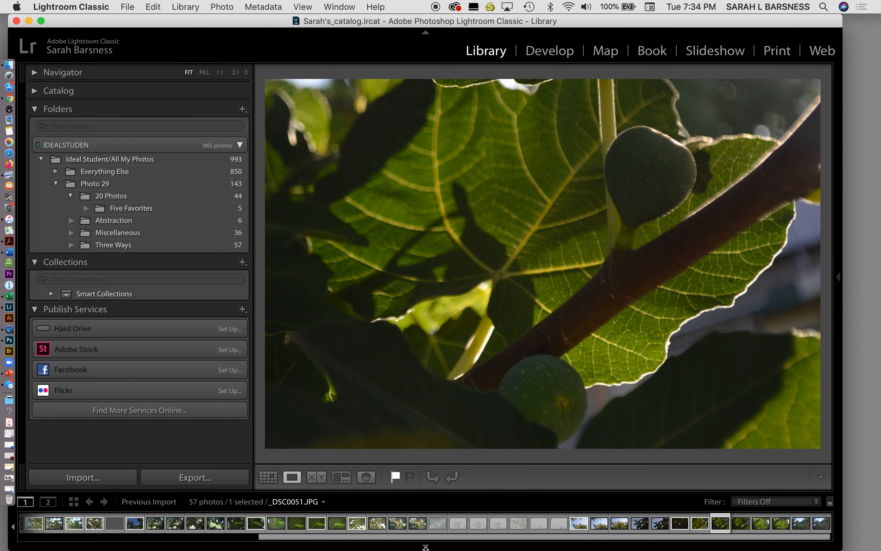
key(Right)
key(Right)
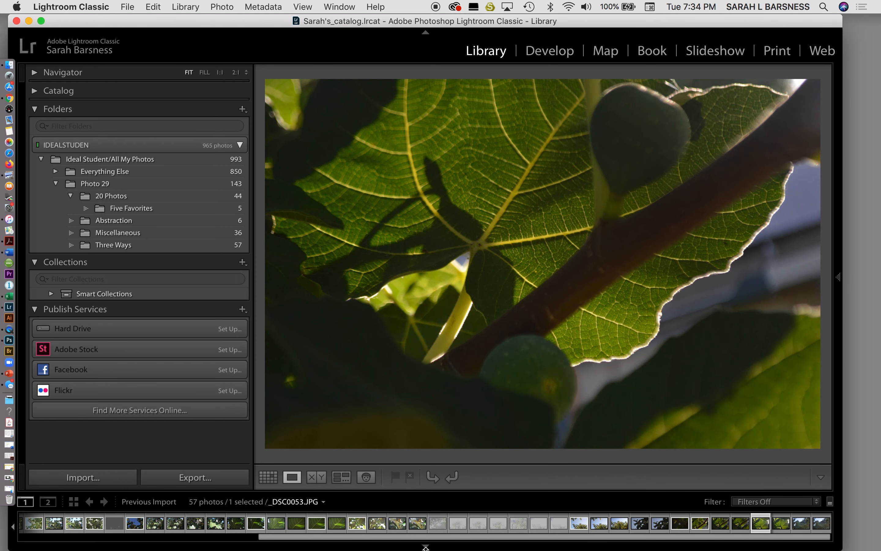
key(p)
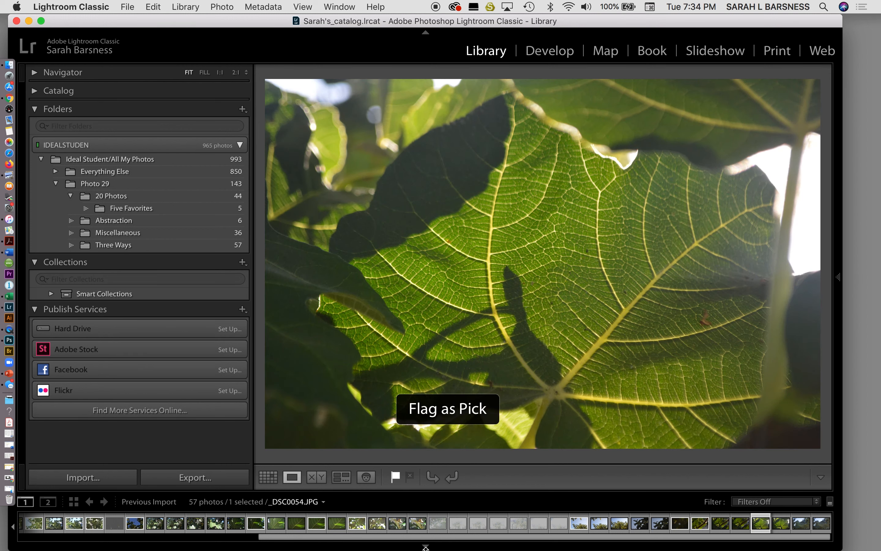
key(Right)
key(Right)
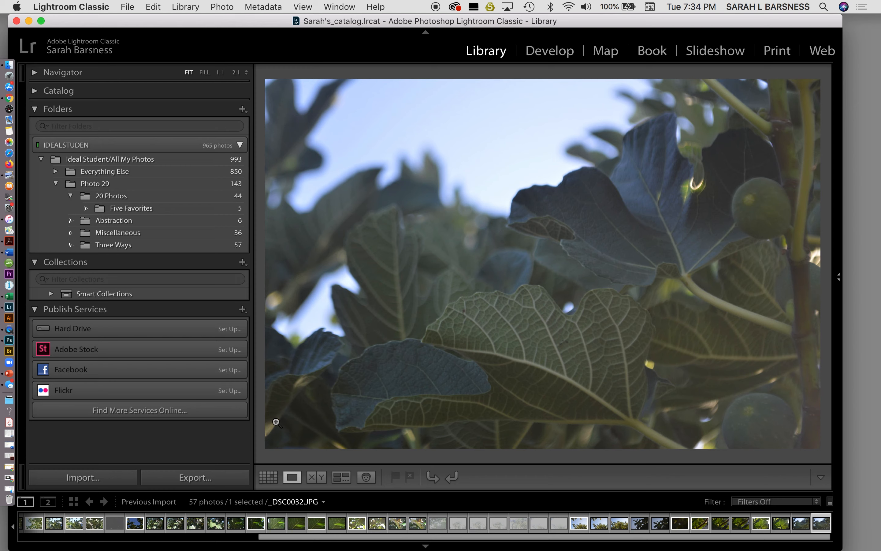
Step: Show the imported photos in Grid view and switch on the Sorting controls beneath the thumbnails
click(269, 476)
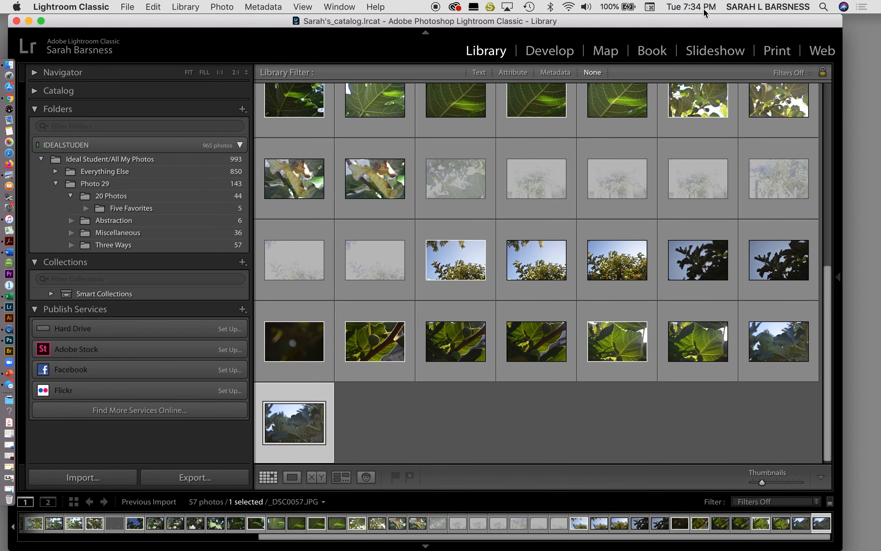
drag(691, 23, 638, 24)
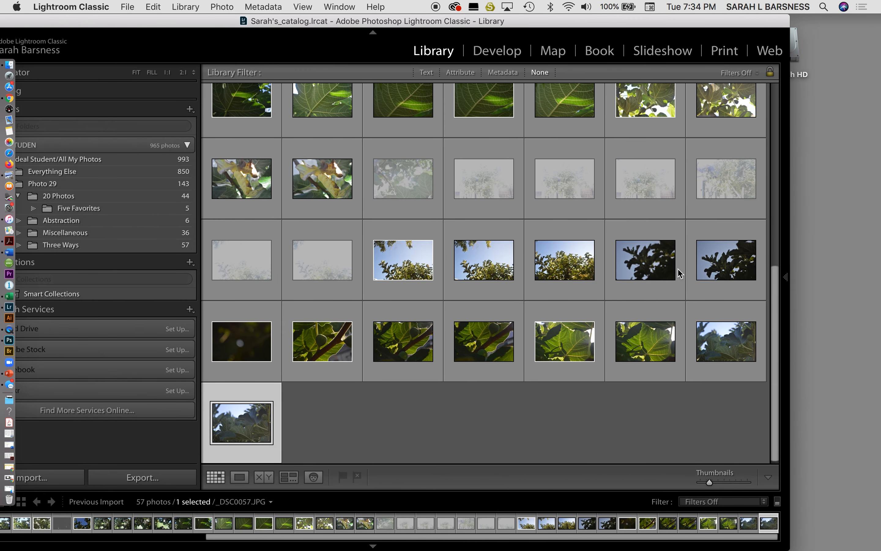
click(767, 478)
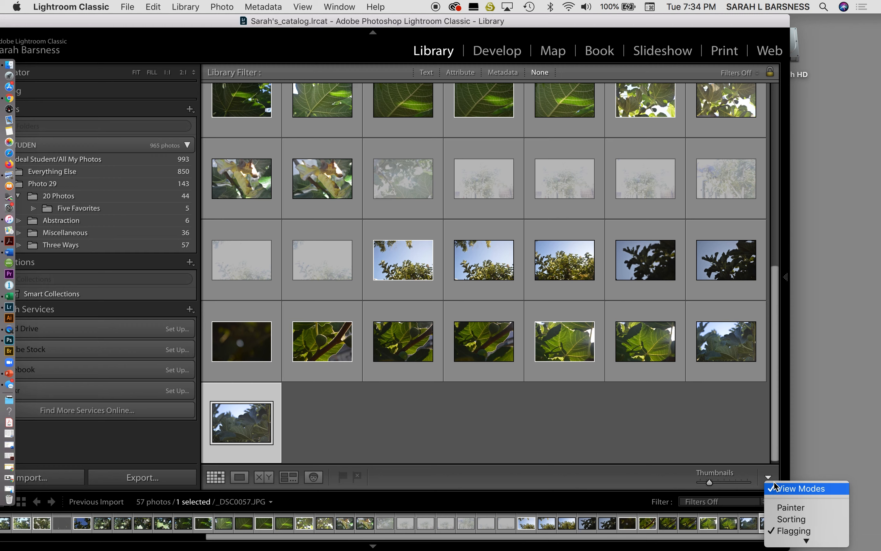
click(777, 520)
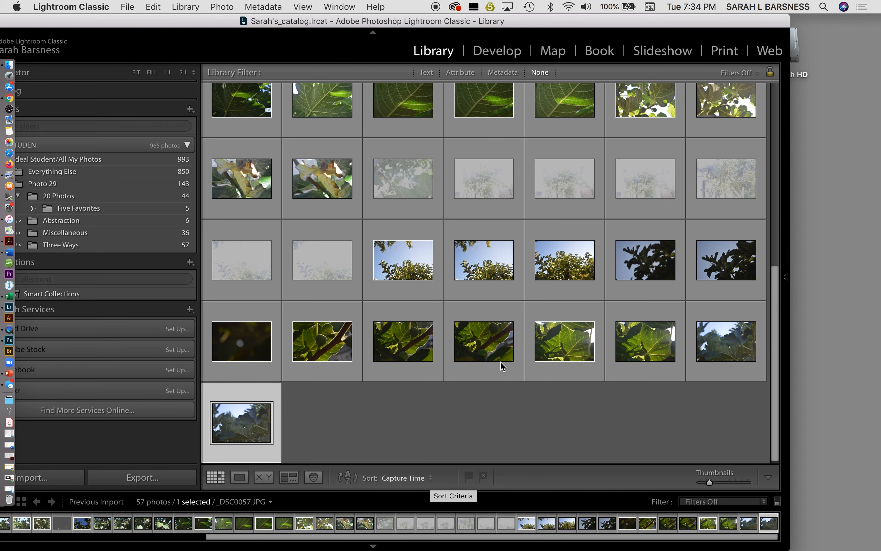
scroll(501, 364, up, 3)
scroll(501, 365, up, 2)
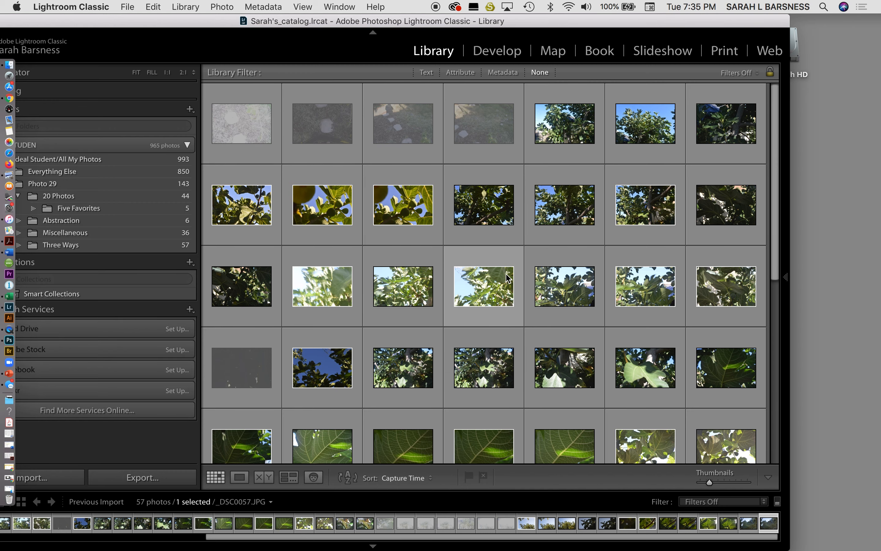
Step: Sort the grid by Pick and look through the reordered photos from the picks down to the rejects
scroll(508, 278, down, 5)
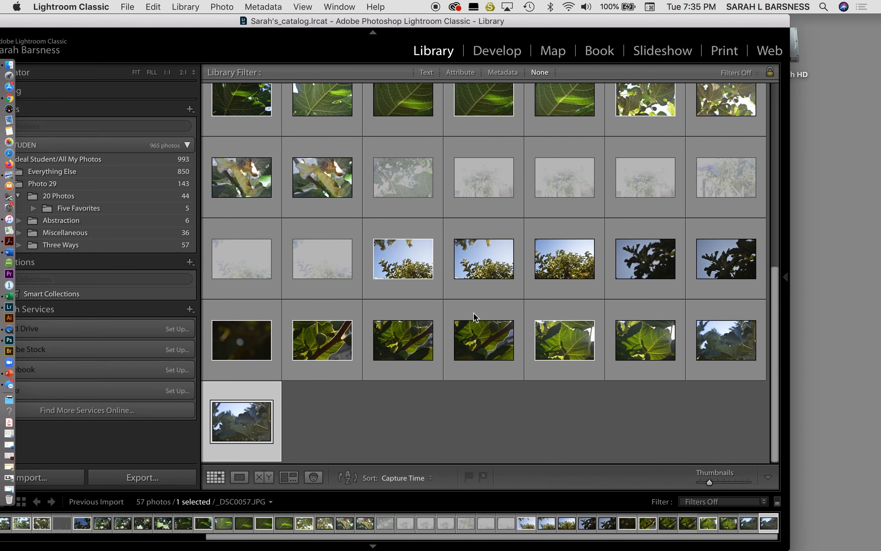
click(433, 480)
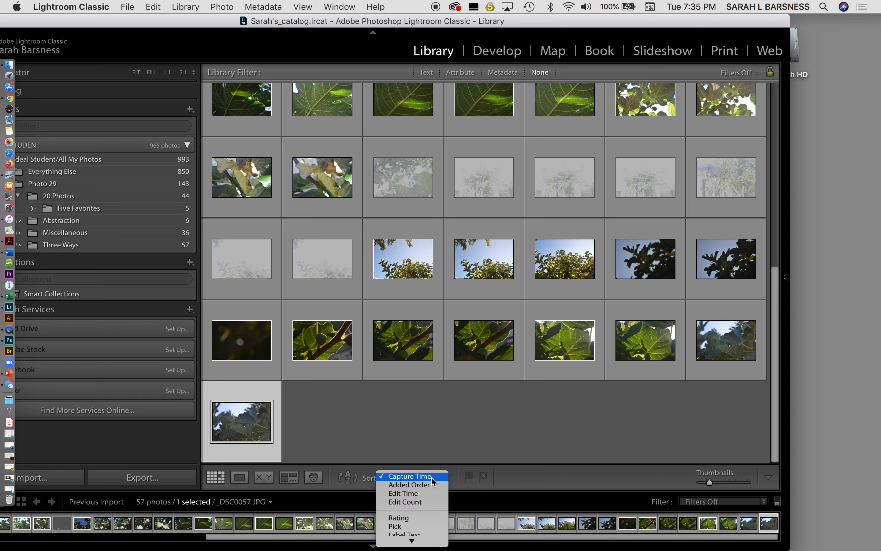
click(420, 526)
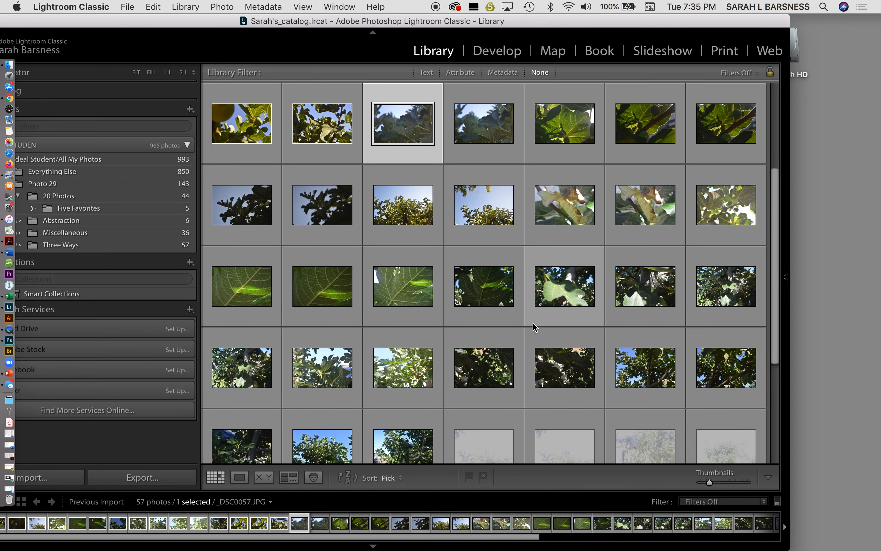
scroll(534, 327, up, 3)
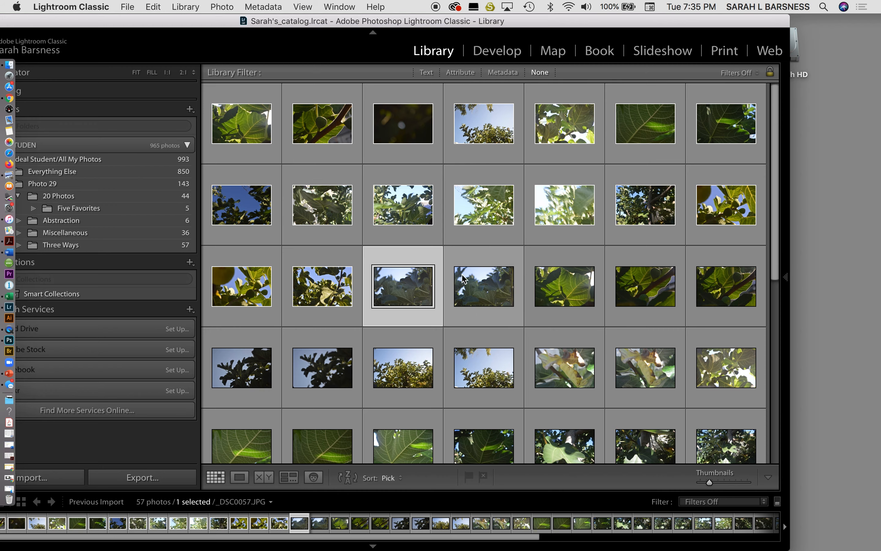
scroll(440, 281, down, 5)
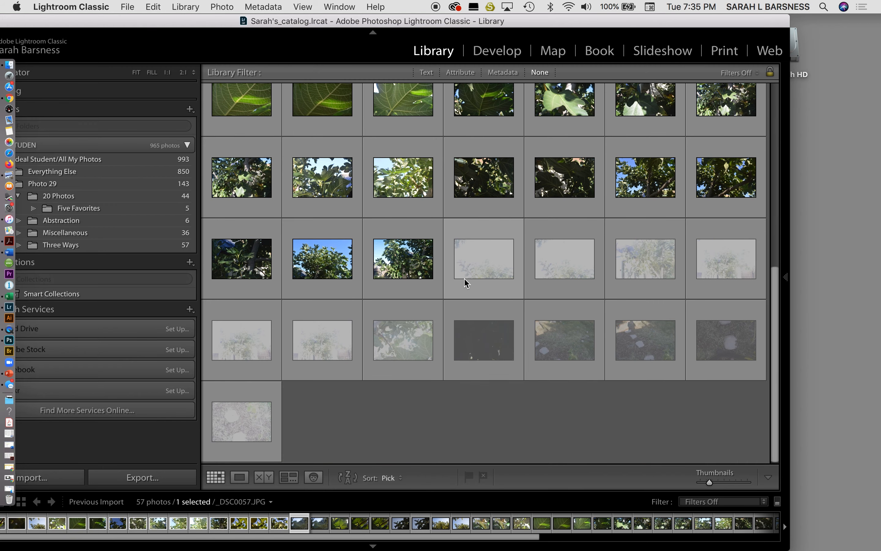
scroll(407, 411, up, 5)
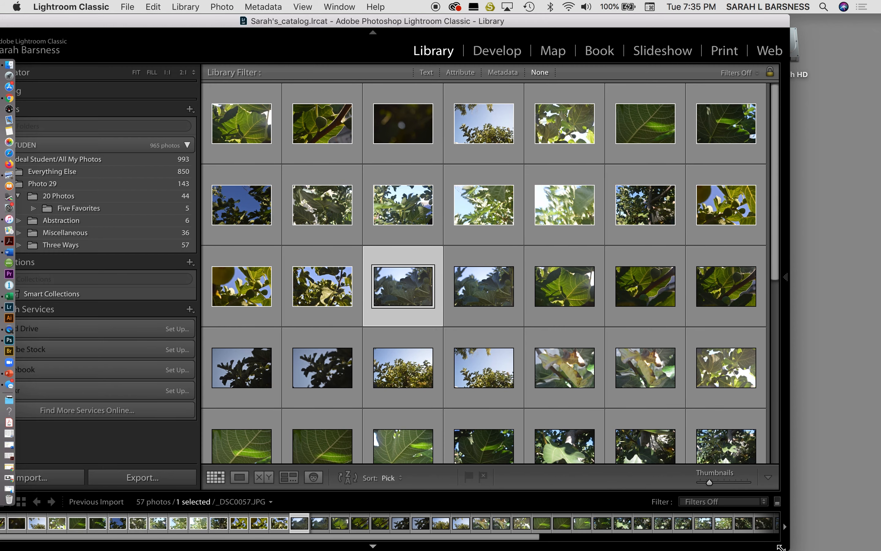
Step: Widen the window and reveal the hidden panel group with the Histogram, Keywording and Metadata
drag(783, 548, 880, 548)
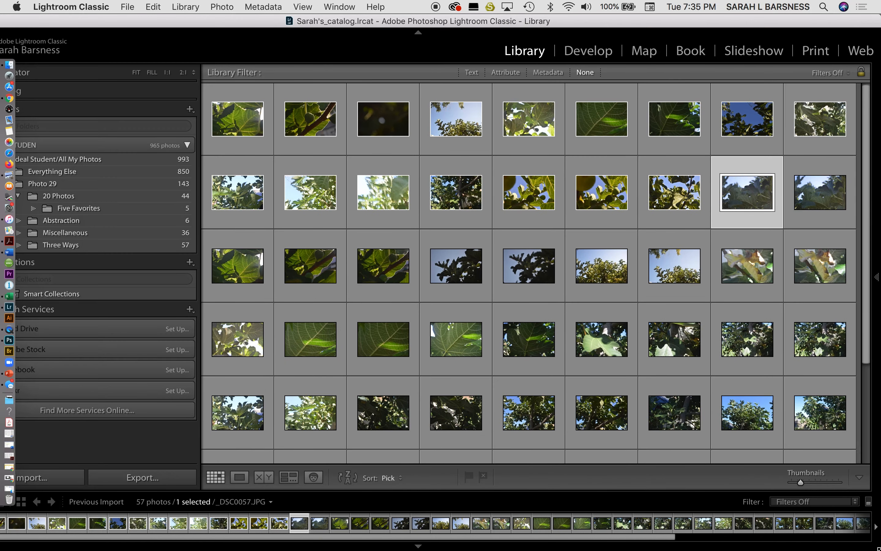
click(878, 279)
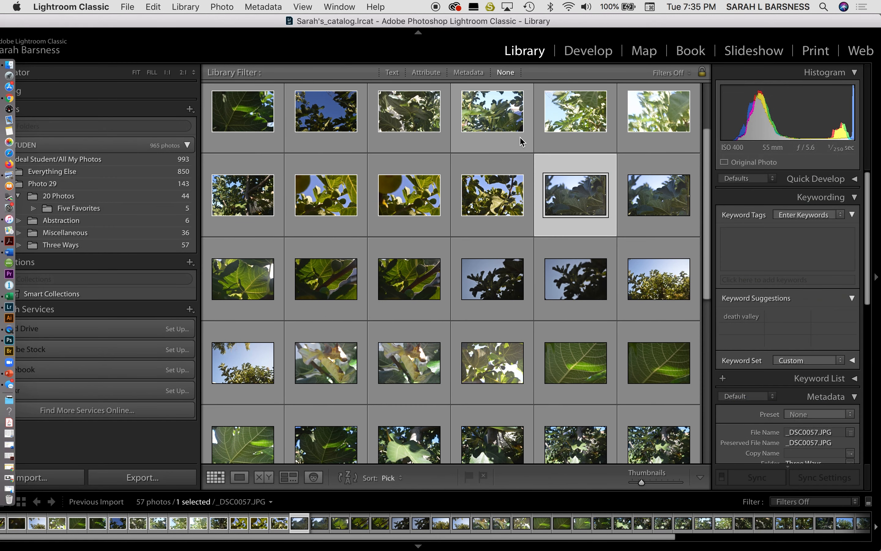
Step: Review the picked photos enlarged from _DSC0029.JPG through _DSC0018.JPG and the following one, and return to the grid
click(243, 110)
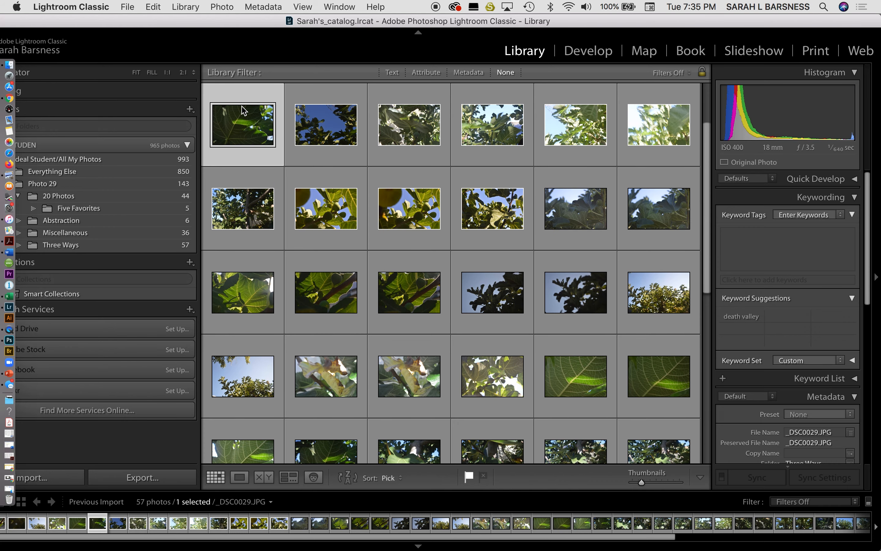
double_click(243, 109)
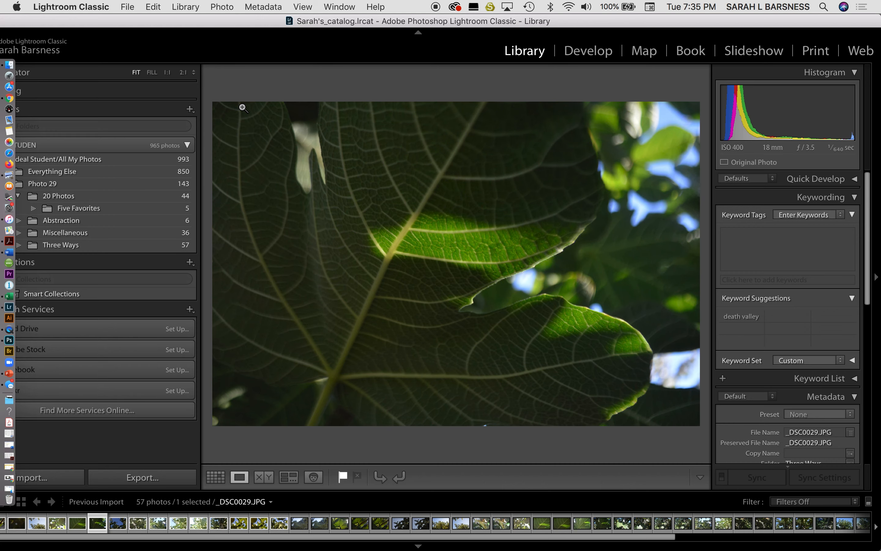
key(Right)
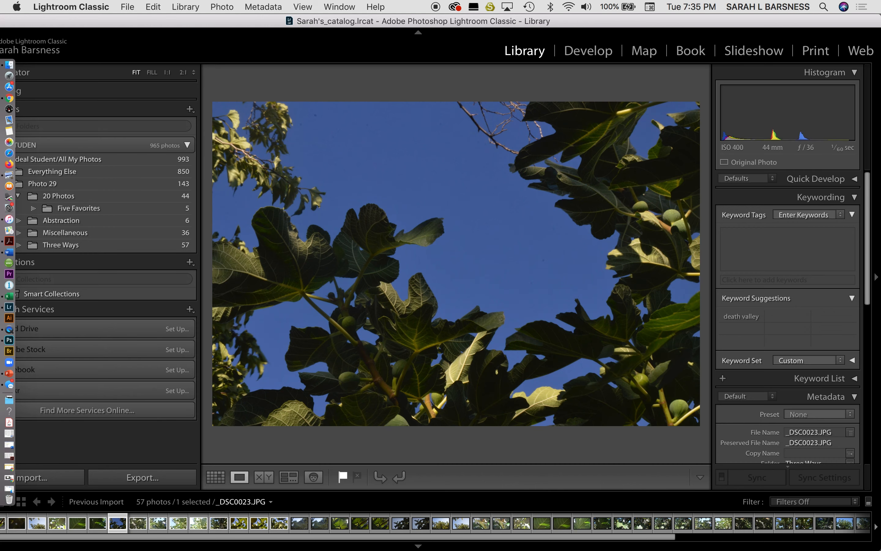
key(Right)
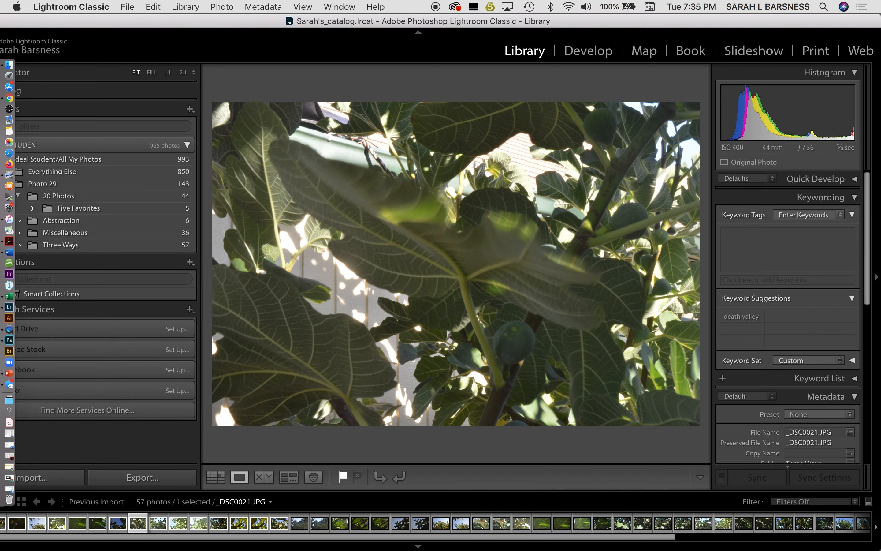
key(Right)
key(Right)
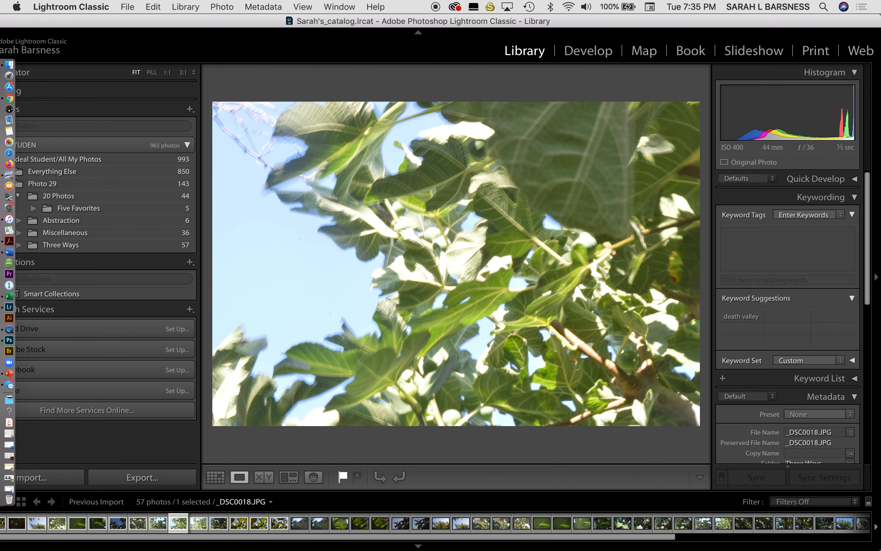
key(Right)
key(Left)
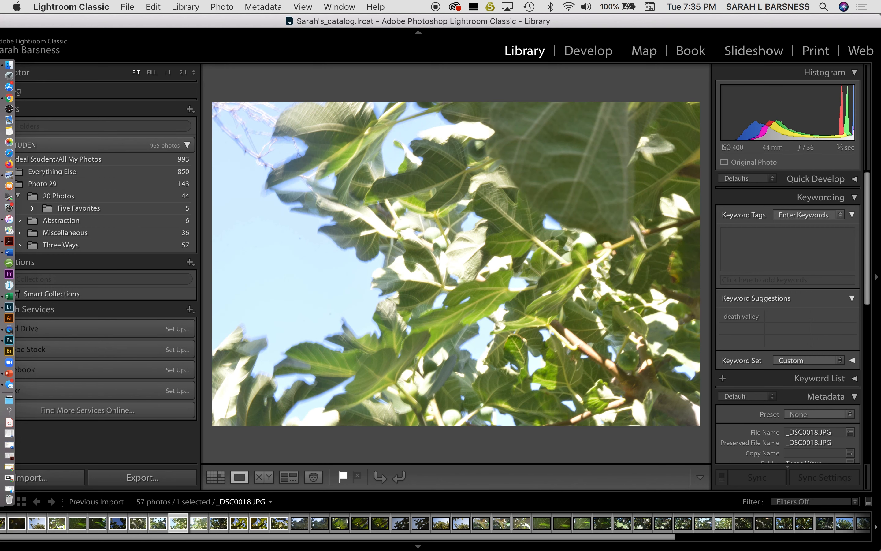
key(g)
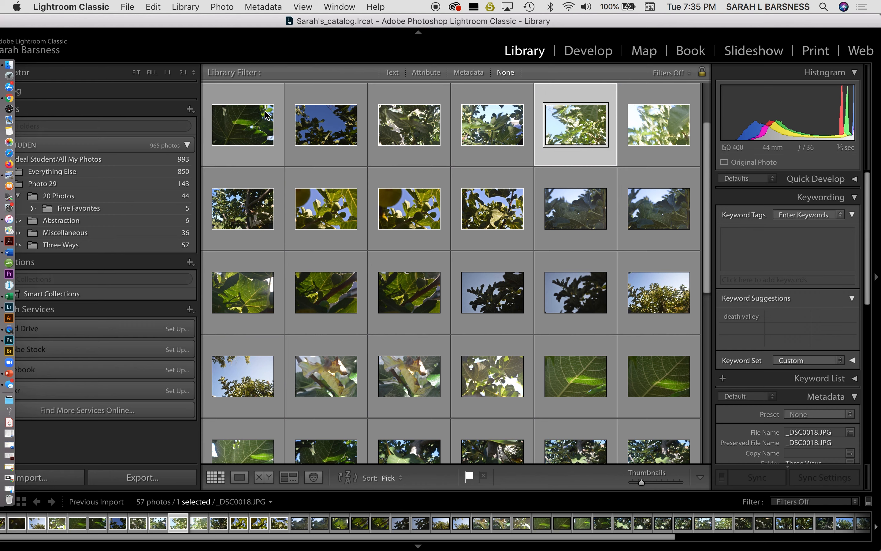
Step: Enlarge the picked leaf photo _DSC0029.JPG and open it in the Develop module
click(255, 125)
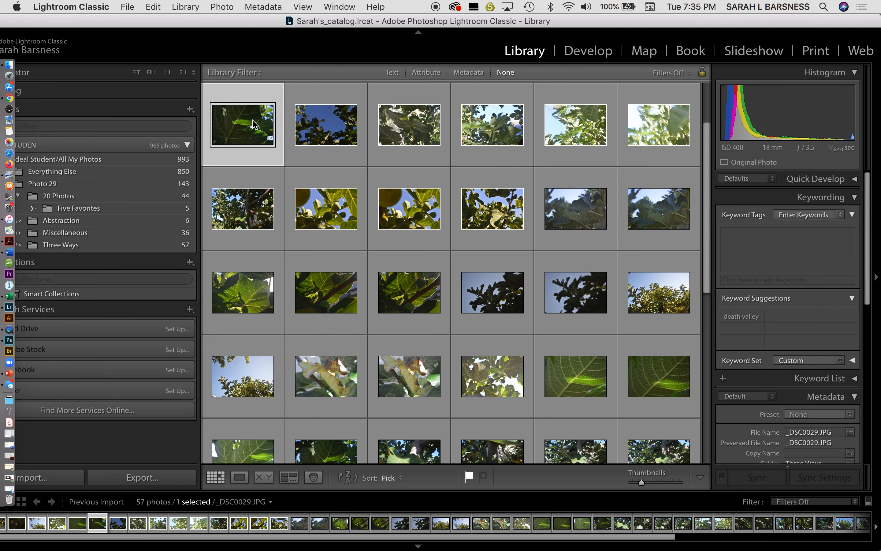
key(e)
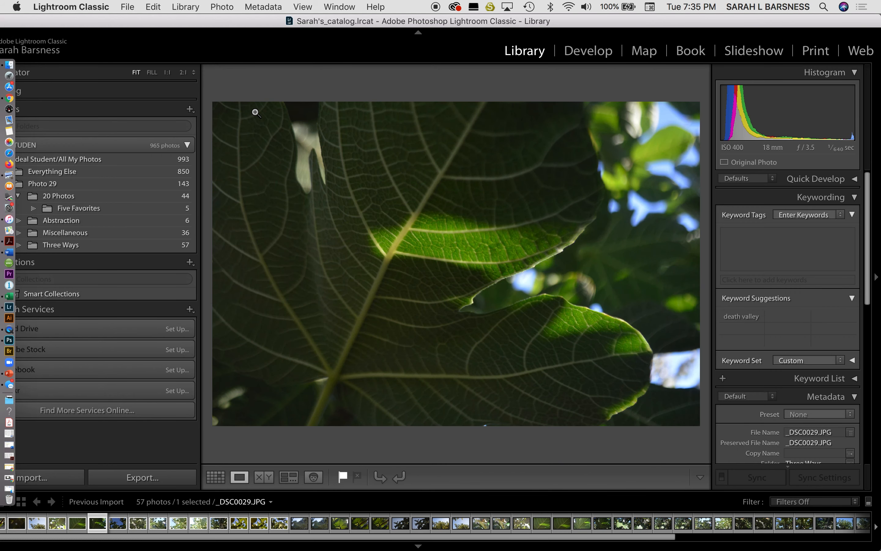
click(588, 51)
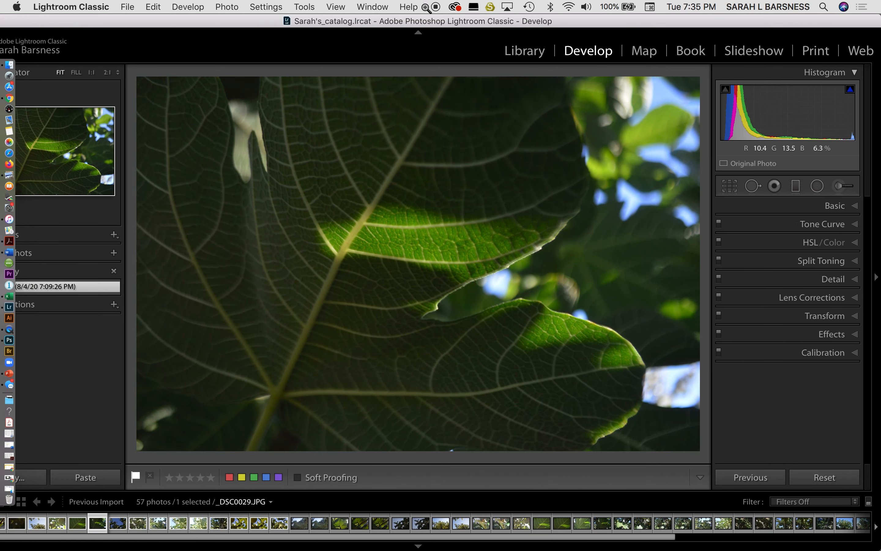
Step: Resize and reposition the window so the Develop adjustments fit on screen, and expand the Basic settings
drag(425, 25, 385, 24)
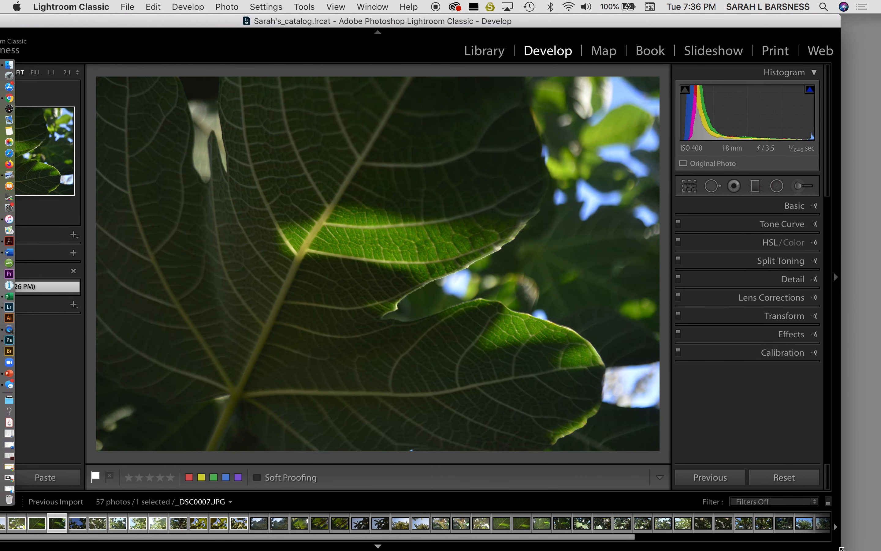
drag(839, 548, 804, 549)
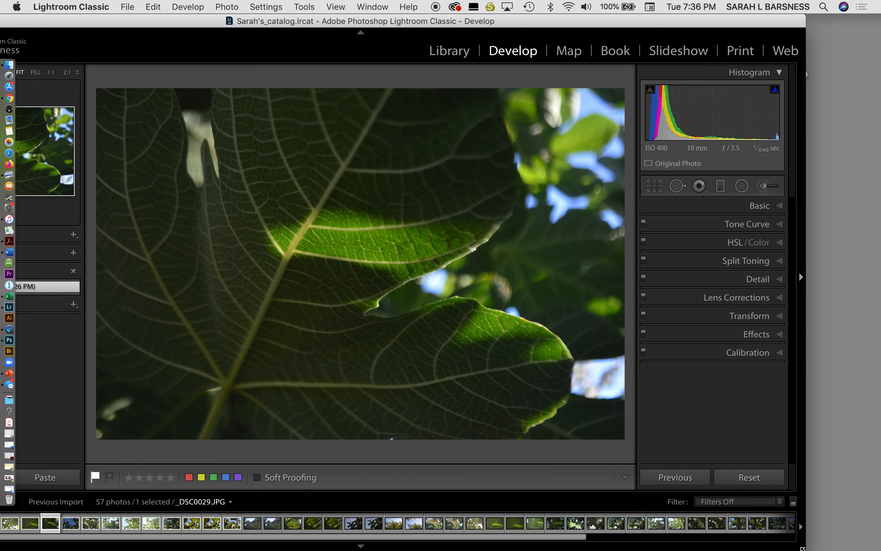
drag(515, 21, 616, 10)
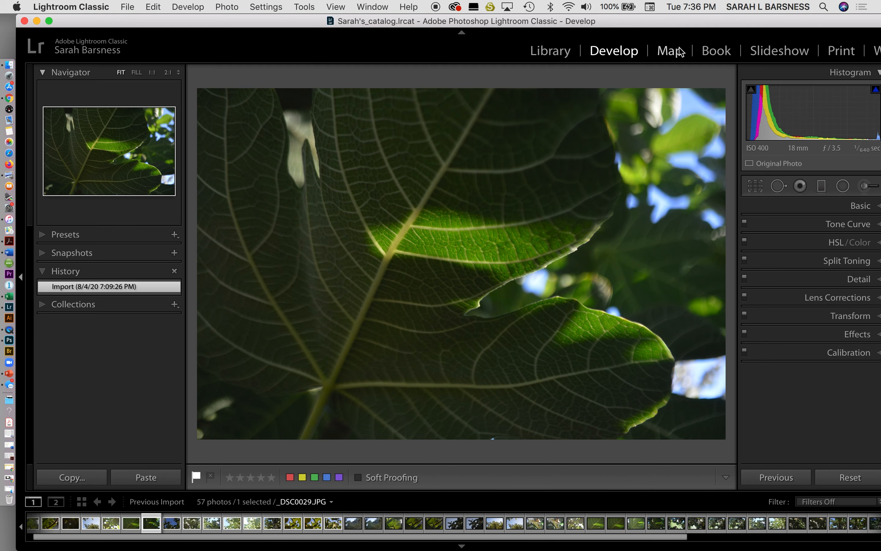
drag(718, 24, 659, 24)
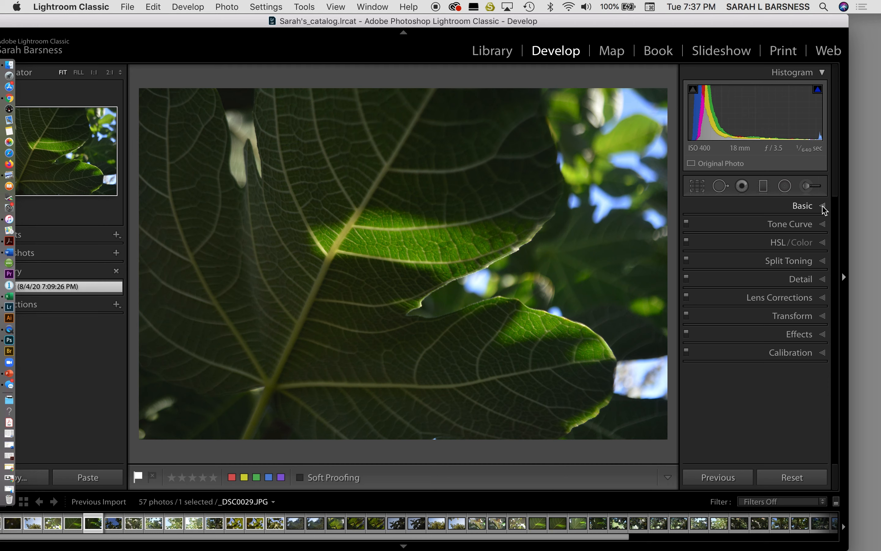
click(822, 206)
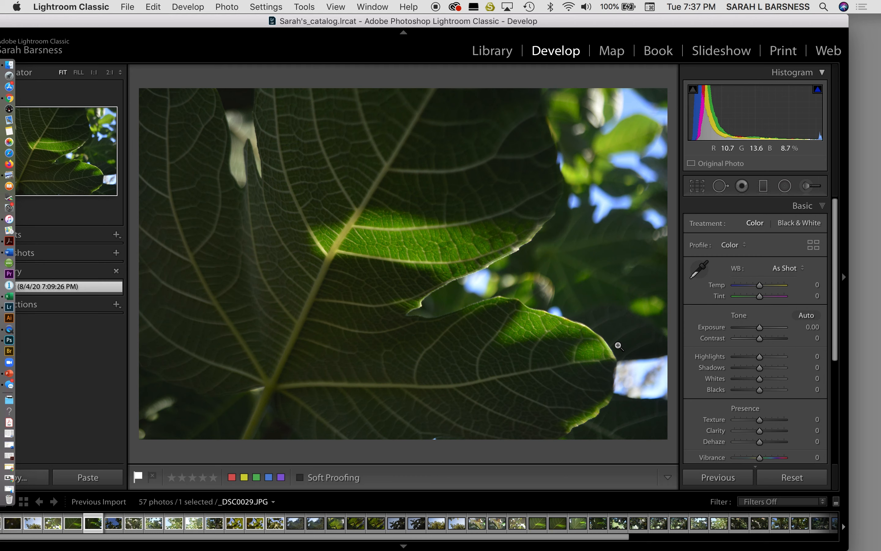
Step: Crop a narrow strip off the photo's side with the Custom aspect and 0.00 angle, and apply the crop
click(696, 186)
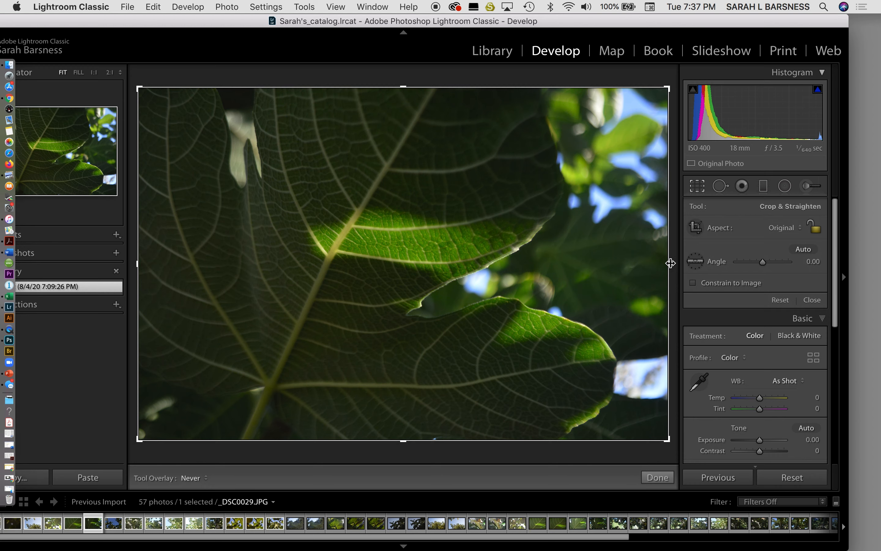
drag(671, 263, 657, 264)
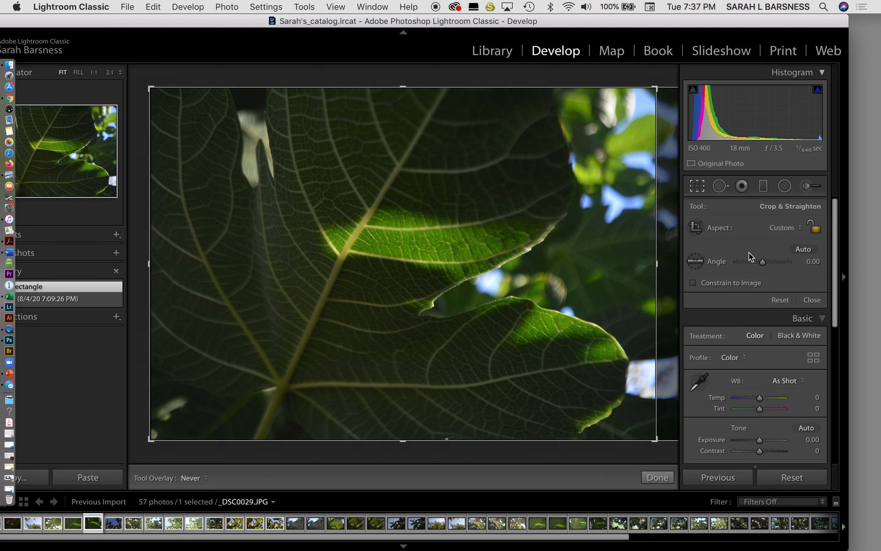
click(801, 230)
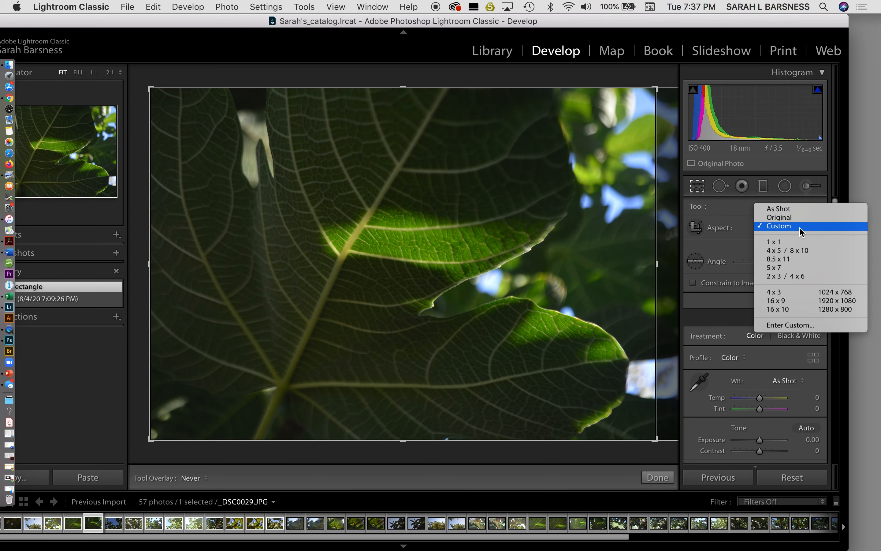
click(798, 226)
drag(765, 258, 766, 263)
double_click(764, 262)
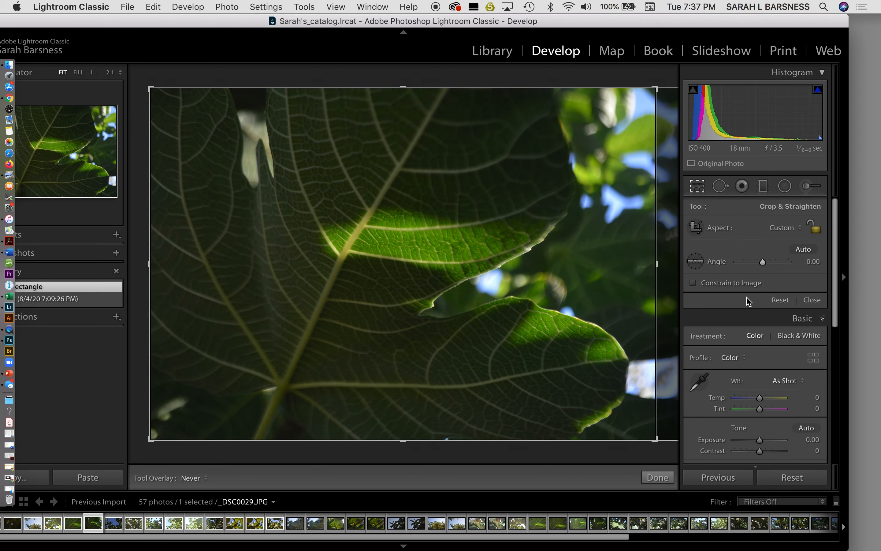
click(658, 477)
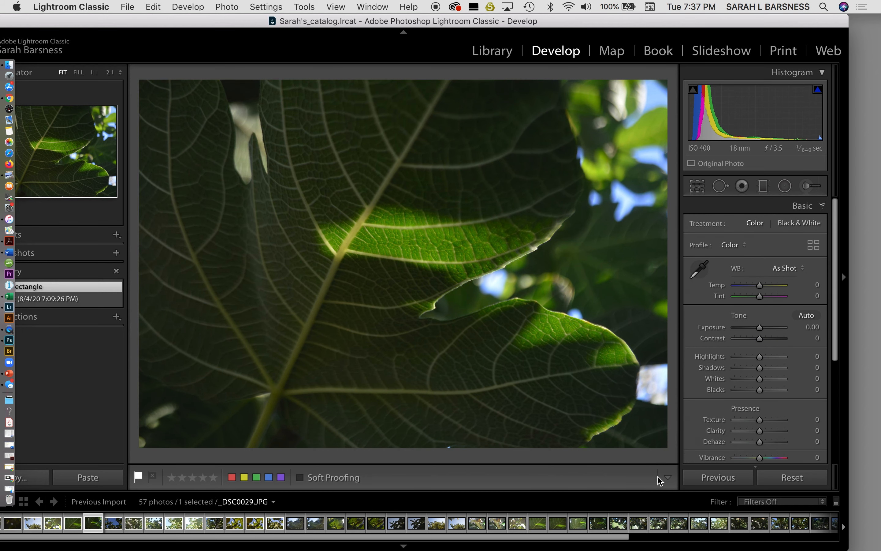
Step: Bring the History into view, revert to the Import state and restore the Crop Rectangle state
drag(220, 21, 282, 3)
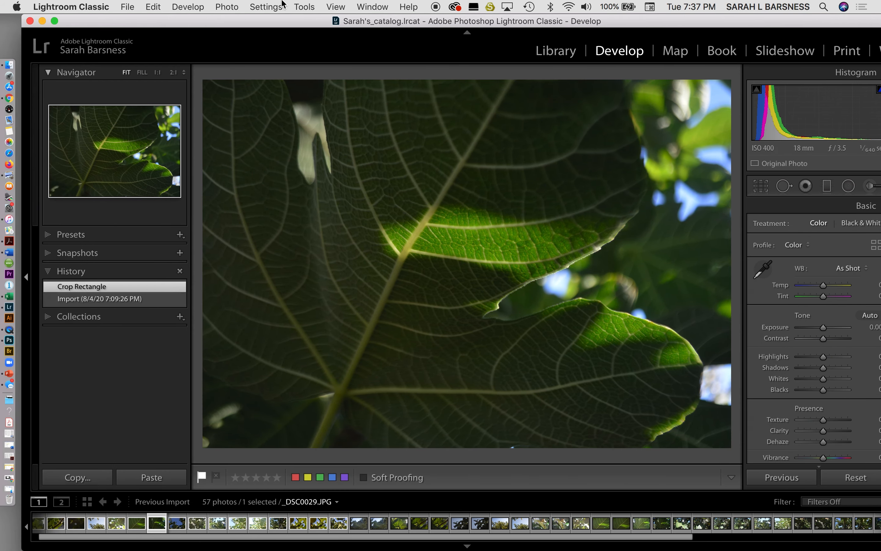
click(122, 301)
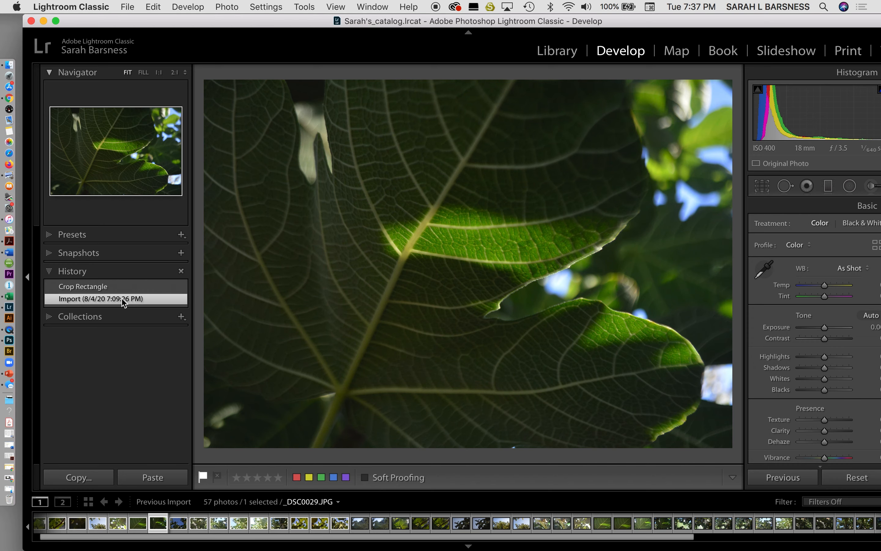
click(130, 288)
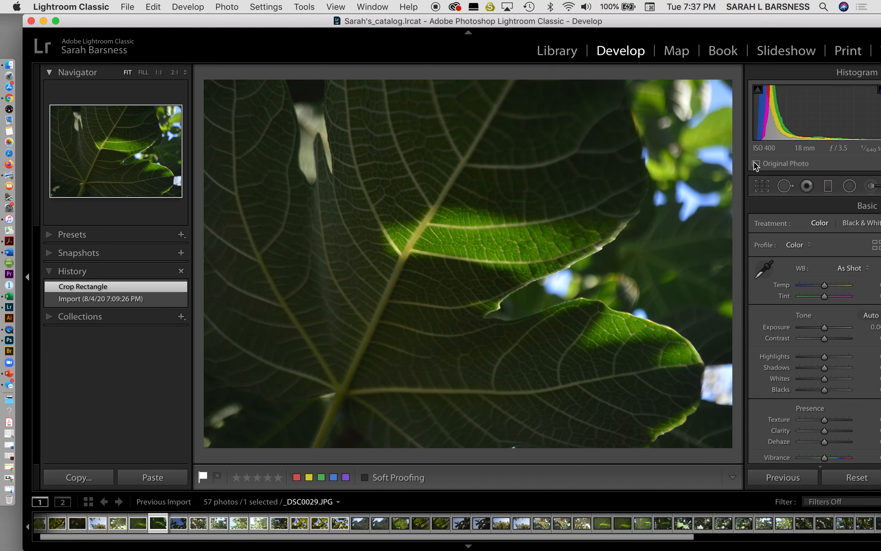
Step: Reopen the crop, try shifting the photo within the crop frame, and close the crop tool
click(762, 186)
drag(542, 254, 615, 252)
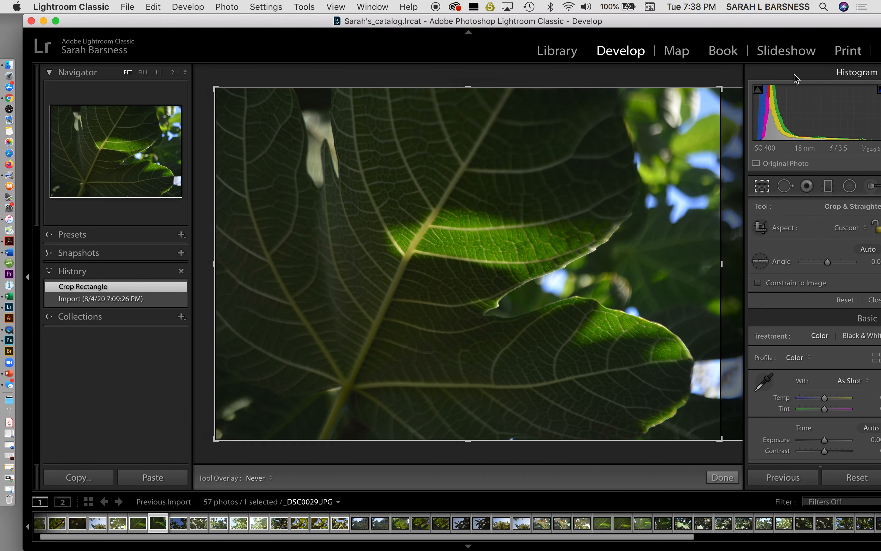
drag(818, 21, 728, 22)
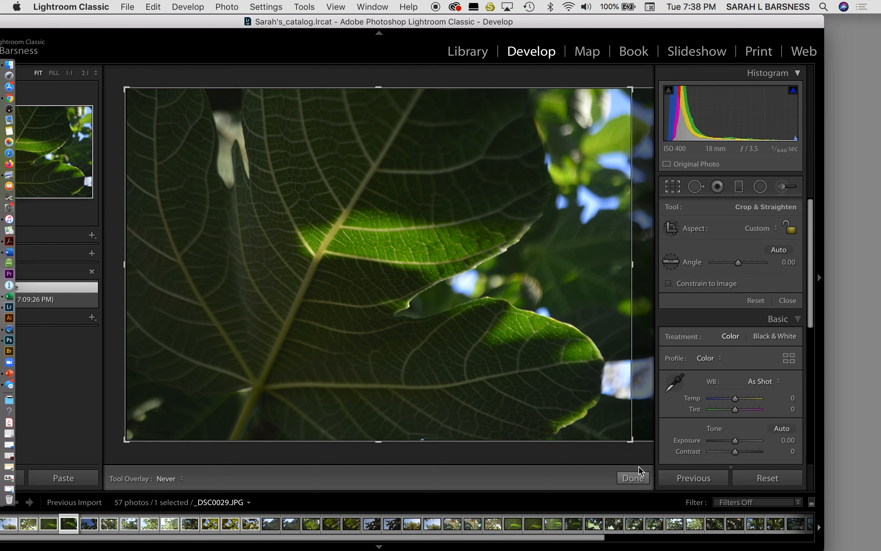
click(634, 477)
Step: Look over the Basic settings from Treatment through Tone and Presence
scroll(740, 390, down, 1)
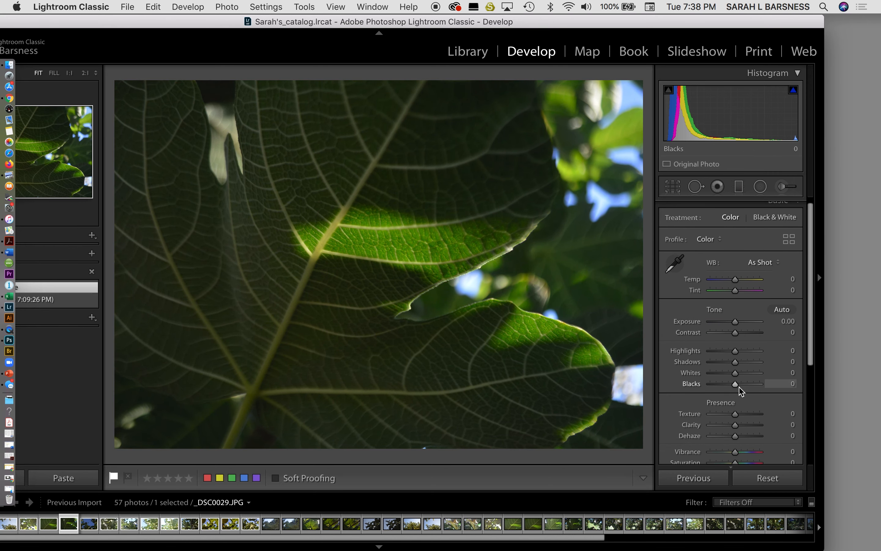
scroll(740, 390, down, 1)
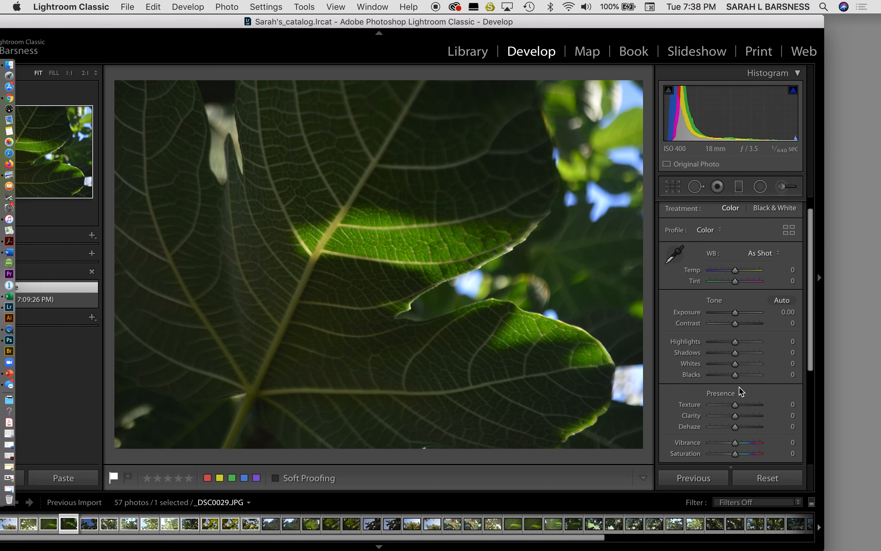
Step: Try the Black & White treatment on the leaf photo and return it to Color
click(770, 210)
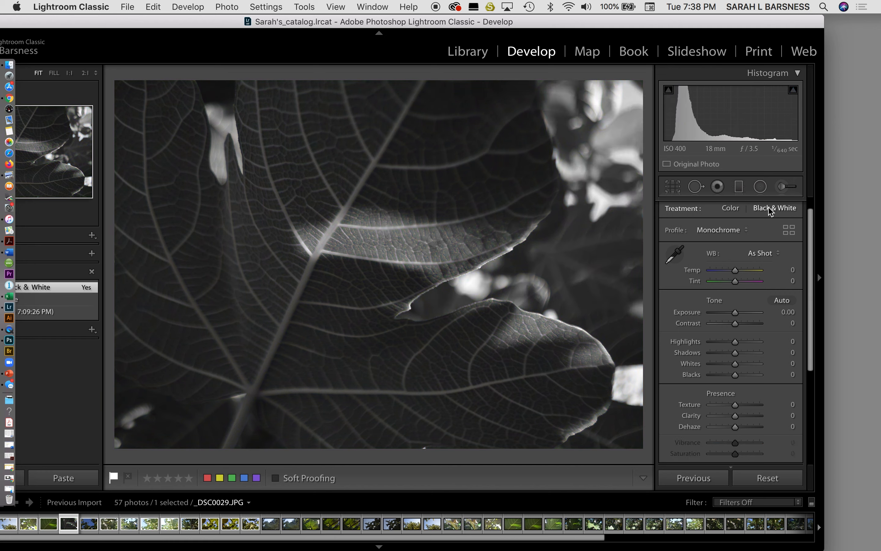
click(735, 213)
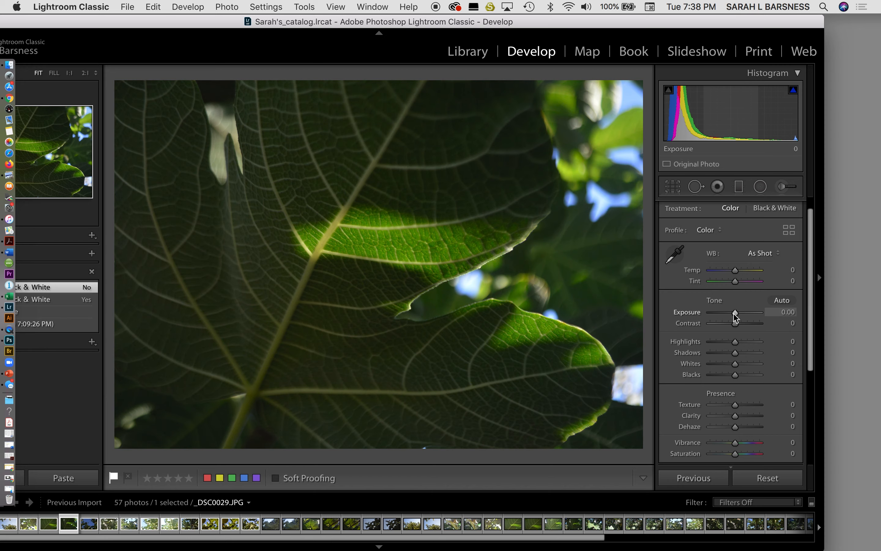
Step: Set the leaf photo's Exposure to +0.05 and Contrast to +3, and look over the remaining Tone and Presence settings
drag(735, 315, 736, 329)
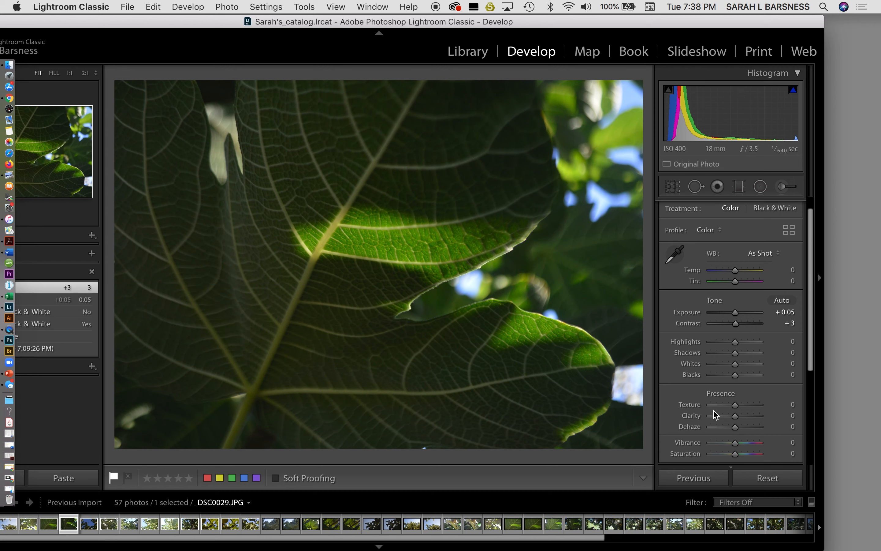
scroll(714, 414, down, 5)
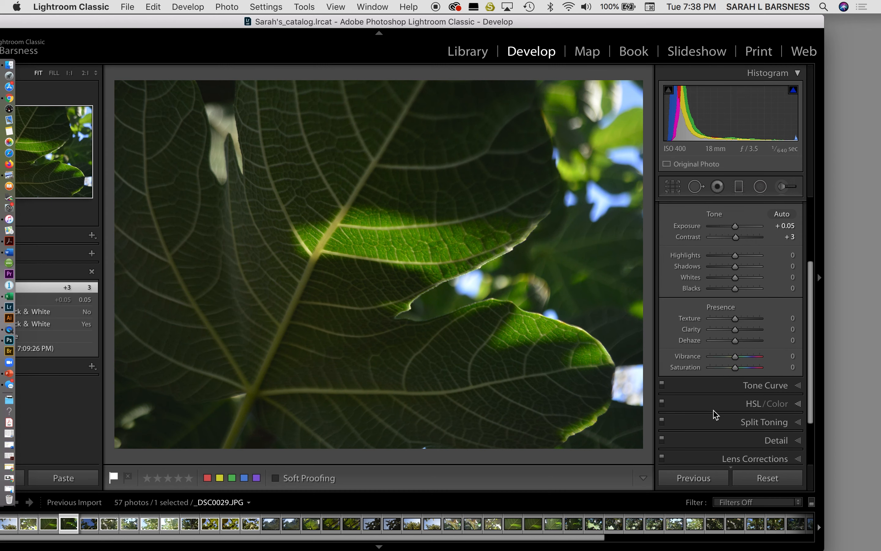
scroll(714, 415, down, 3)
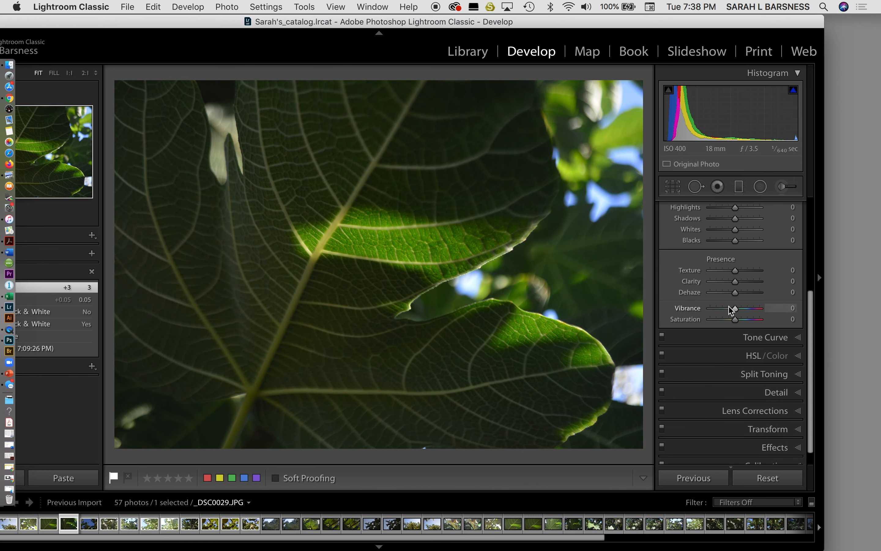
scroll(731, 309, up, 5)
scroll(732, 313, up, 1)
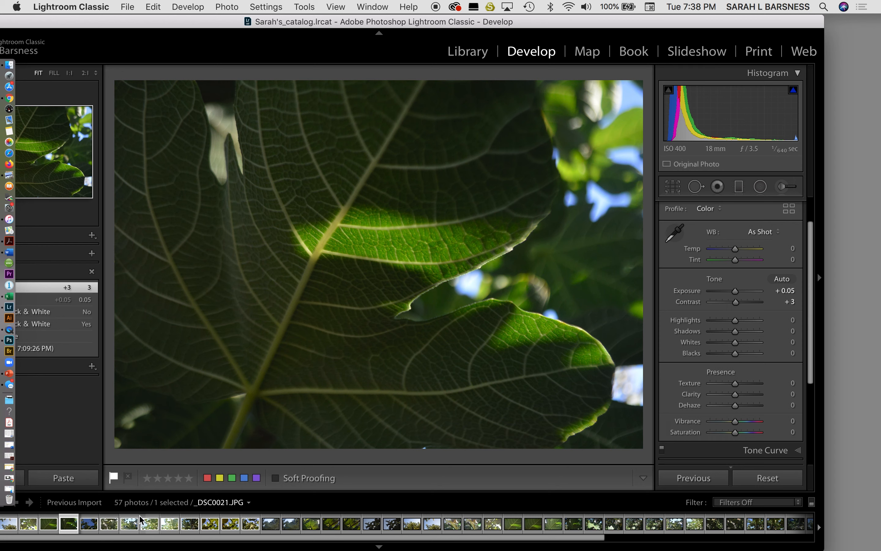
Step: Switch to the overexposed photo _DSC0016.JPG and lower its Exposure to -1.15
click(168, 528)
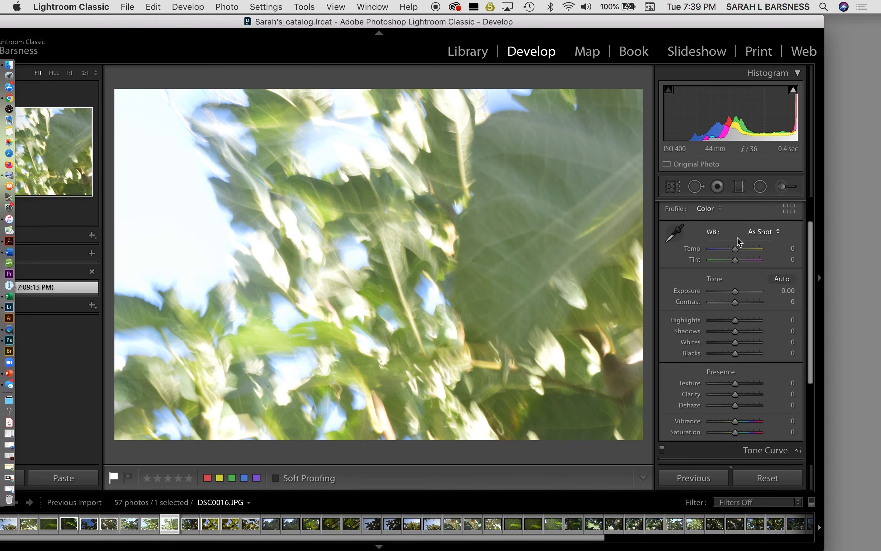
drag(735, 292, 731, 295)
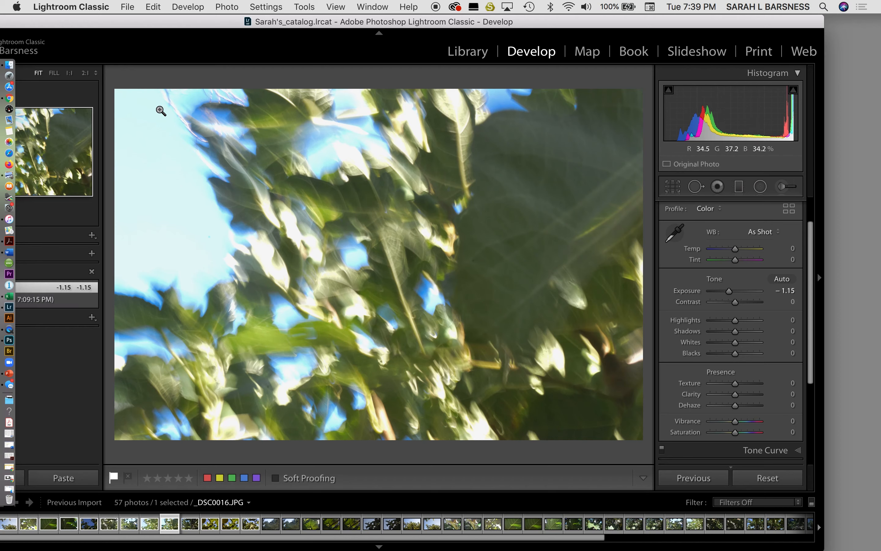